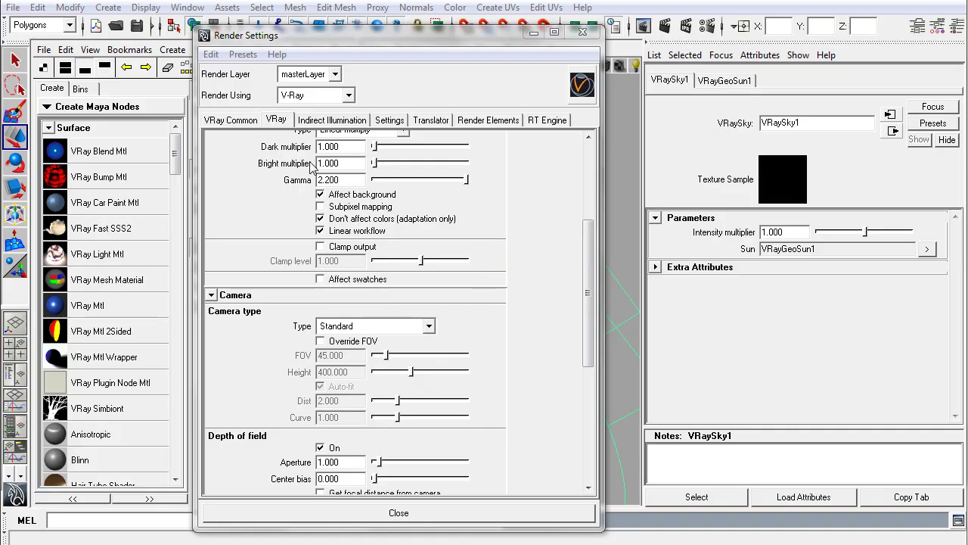
Enable GI under Indirect Illumination, with refractive caustics off and reflective caustics on
{"action": "left_click", "coordinate": [333, 123]}
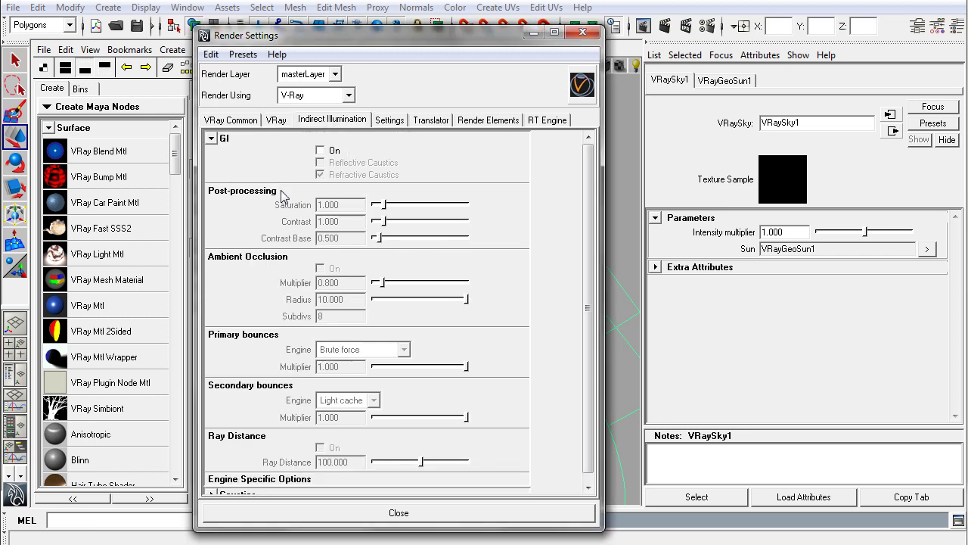
{"action": "left_click", "coordinate": [322, 151]}
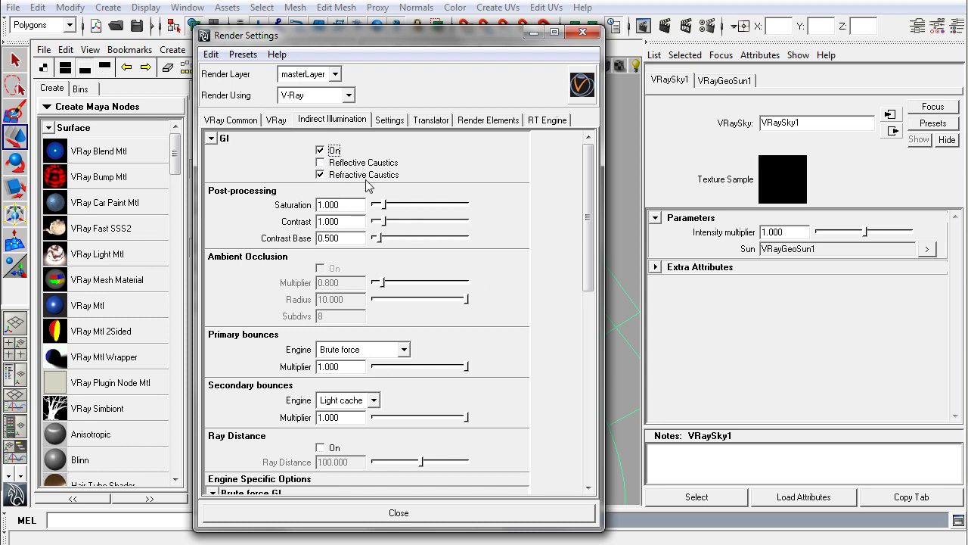
{"action": "left_click", "coordinate": [320, 179]}
{"action": "left_click", "coordinate": [333, 163]}
Review the bounce engine choices, keeping Brute force primary and Light cache secondary
{"action": "left_click_drag", "start_coordinate": [587, 236], "coordinate": [586, 265]}
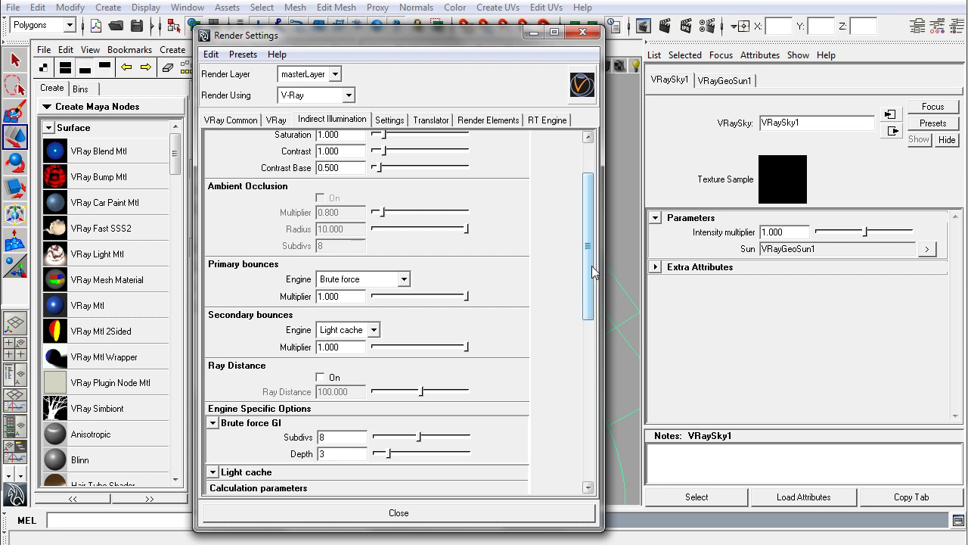
{"action": "mouse_move", "coordinate": [593, 272]}
{"action": "left_mouse_down"}
{"action": "mouse_move", "coordinate": [597, 416]}
{"action": "mouse_move", "coordinate": [595, 277]}
{"action": "left_mouse_up"}
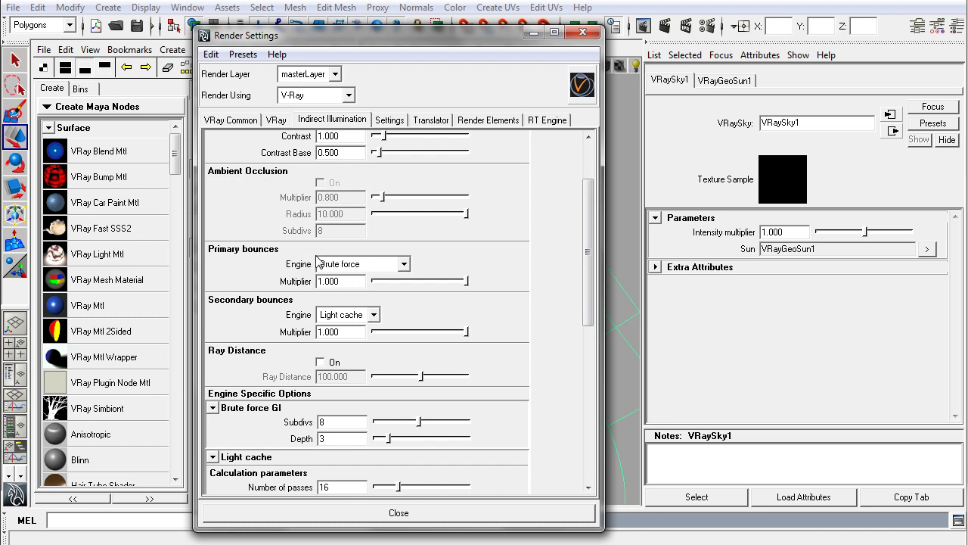
{"action": "left_click", "coordinate": [386, 265]}
{"action": "left_click", "coordinate": [386, 265]}
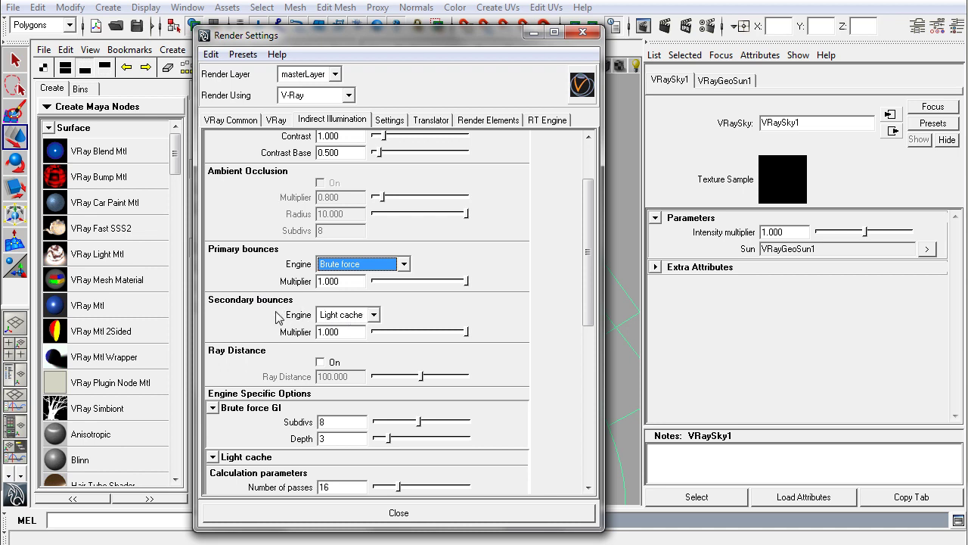
{"action": "left_click", "coordinate": [374, 317]}
{"action": "left_click", "coordinate": [374, 316]}
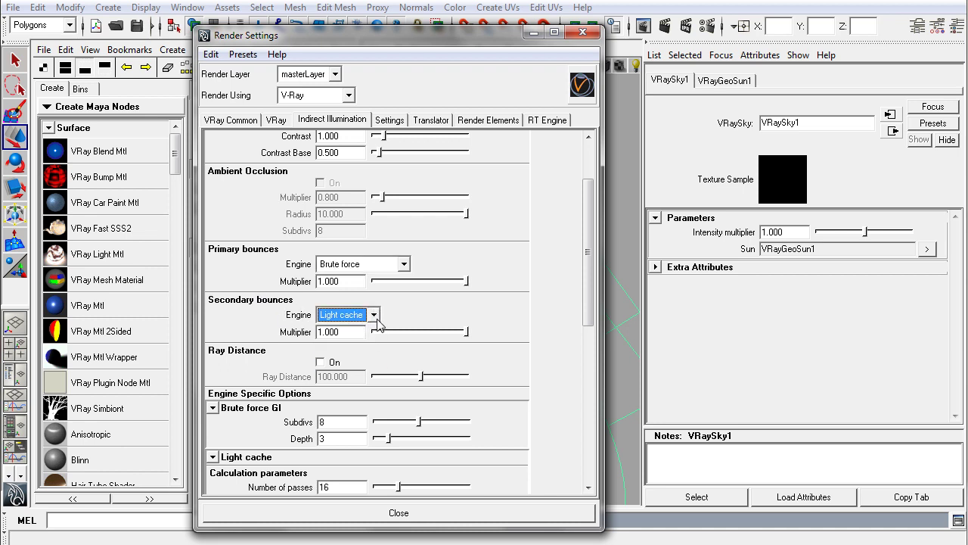
{"action": "left_click", "coordinate": [374, 316]}
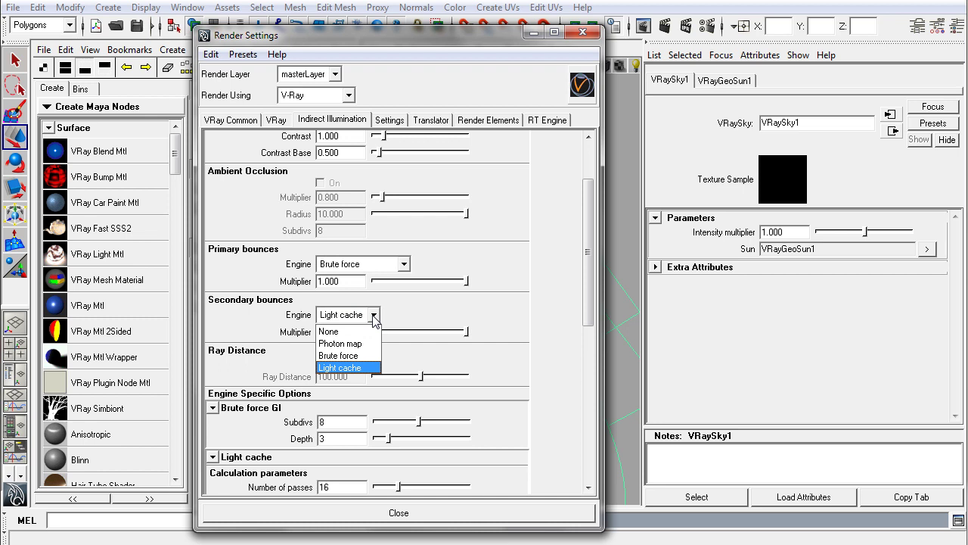
{"action": "left_click", "coordinate": [374, 317]}
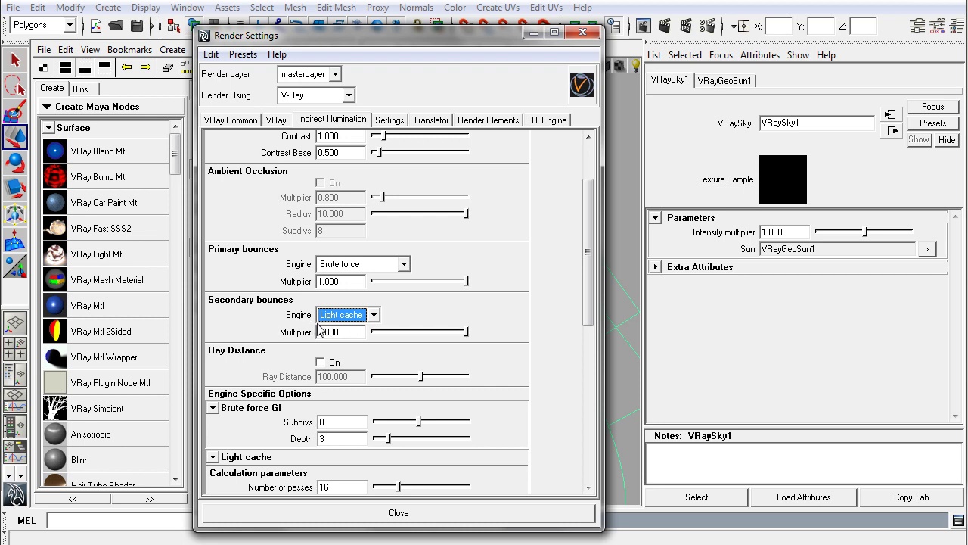
Set the primary bounces engine to Light cache so it matches secondary bounces
{"action": "left_click", "coordinate": [404, 264]}
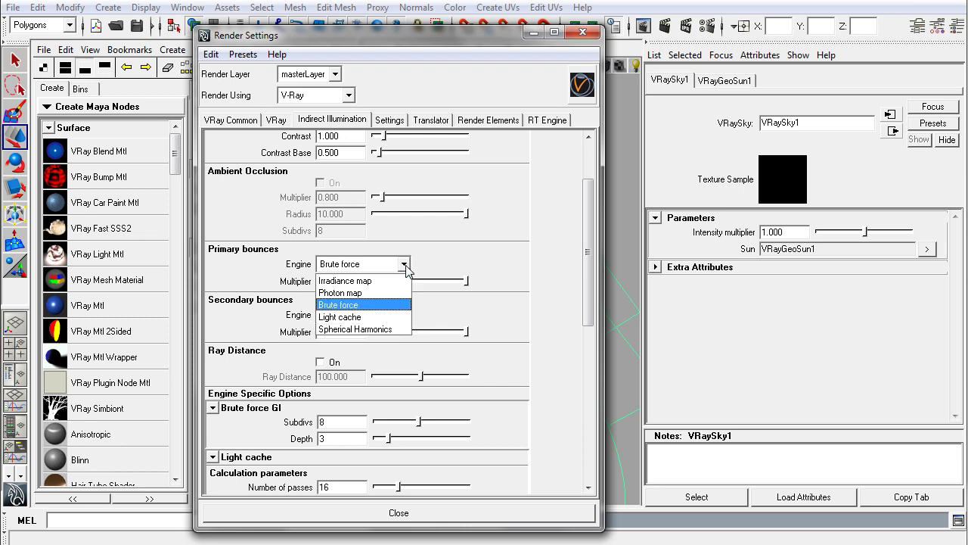
{"action": "left_click", "coordinate": [405, 264]}
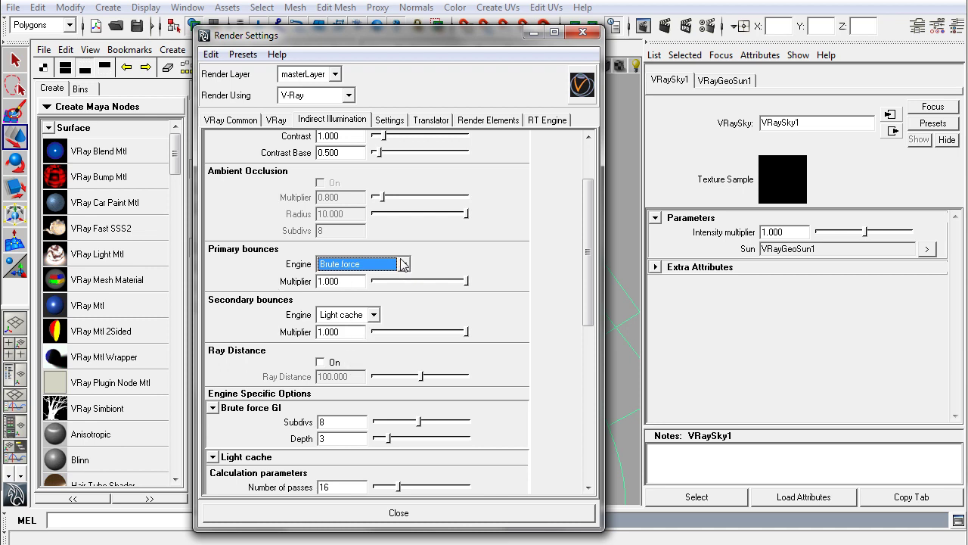
{"action": "left_click", "coordinate": [404, 264]}
{"action": "left_click", "coordinate": [382, 303]}
{"action": "left_click", "coordinate": [373, 316]}
{"action": "left_click", "coordinate": [374, 317]}
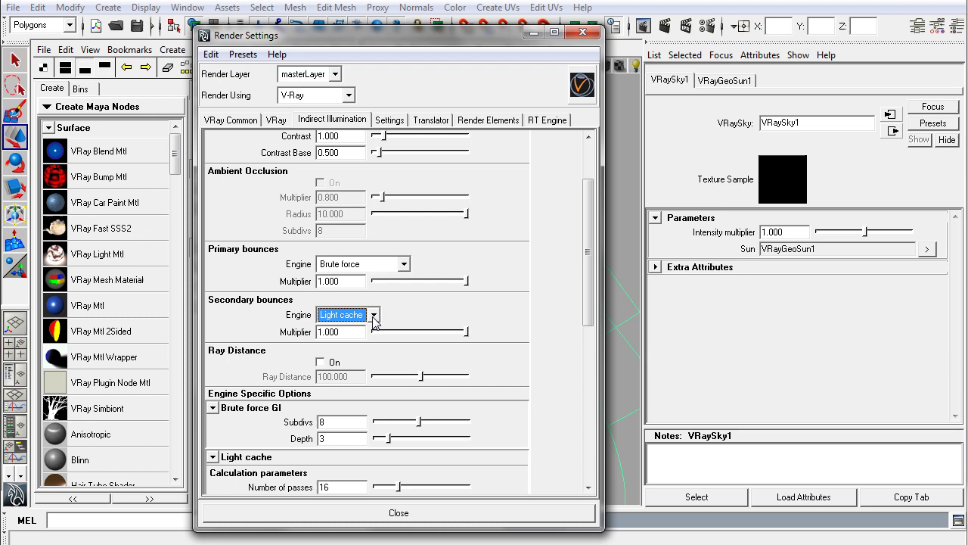
{"action": "left_click", "coordinate": [396, 266]}
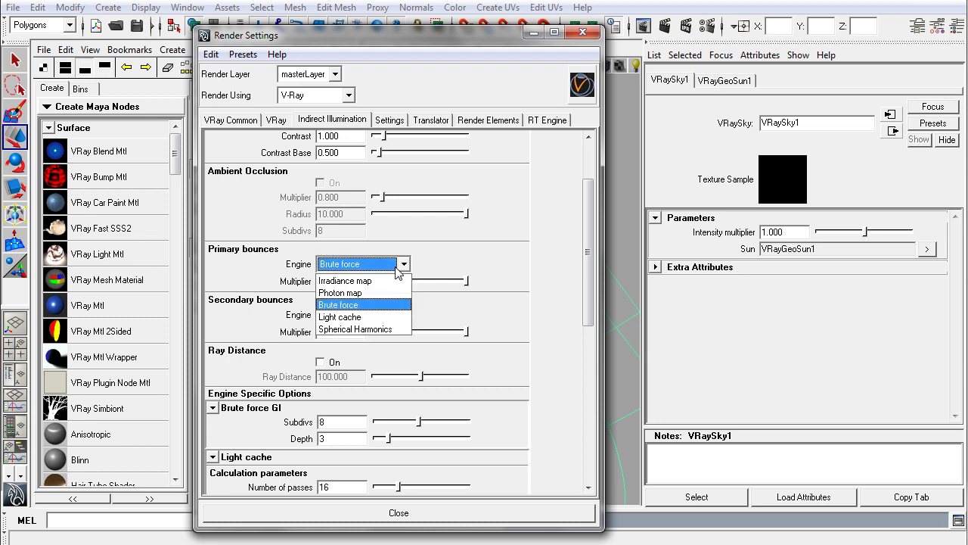
{"action": "left_click", "coordinate": [396, 265]}
{"action": "left_click", "coordinate": [397, 269]}
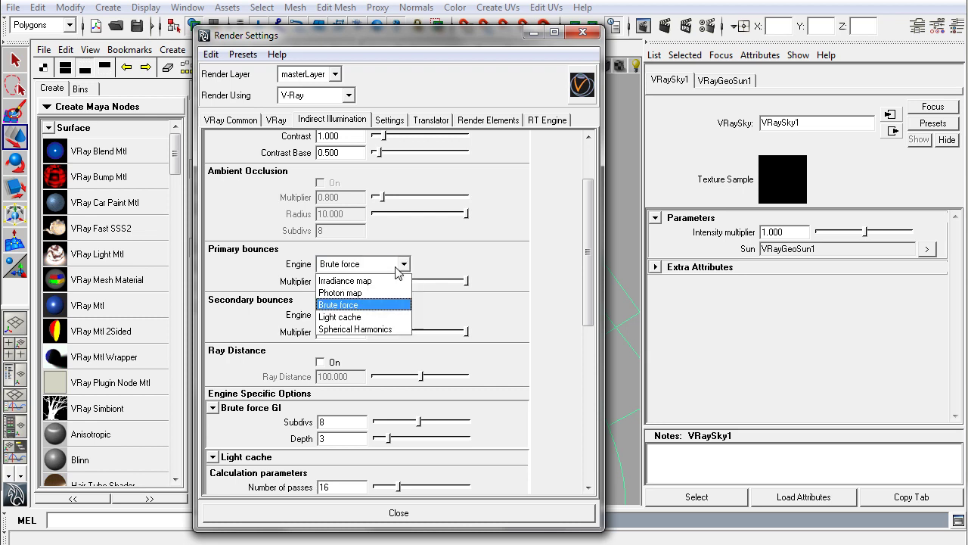
Switch the secondary and then the primary bounces engine to Brute force (Subdivs 8, Depth 3)
{"action": "left_click", "coordinate": [372, 315]}
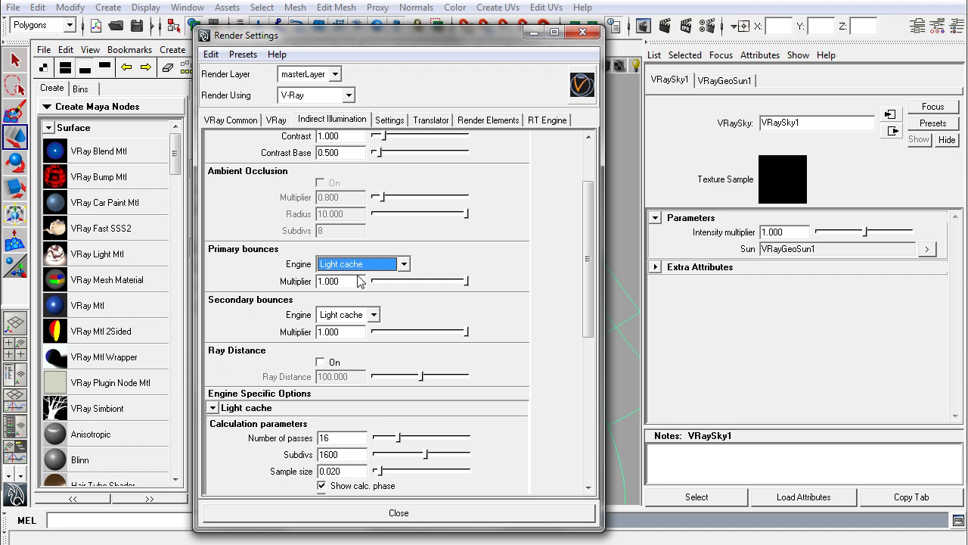
{"action": "left_click", "coordinate": [344, 318]}
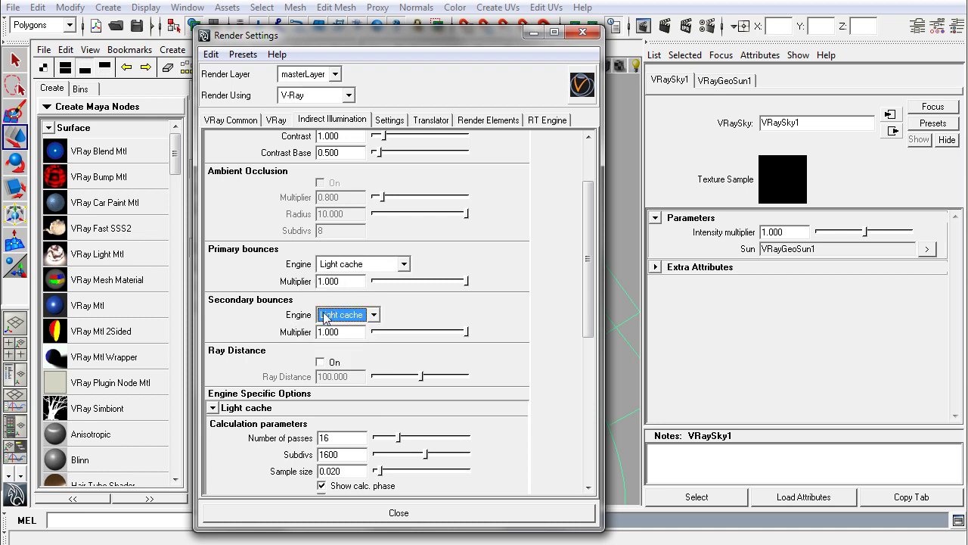
{"action": "left_click", "coordinate": [349, 266]}
{"action": "left_click", "coordinate": [349, 266]}
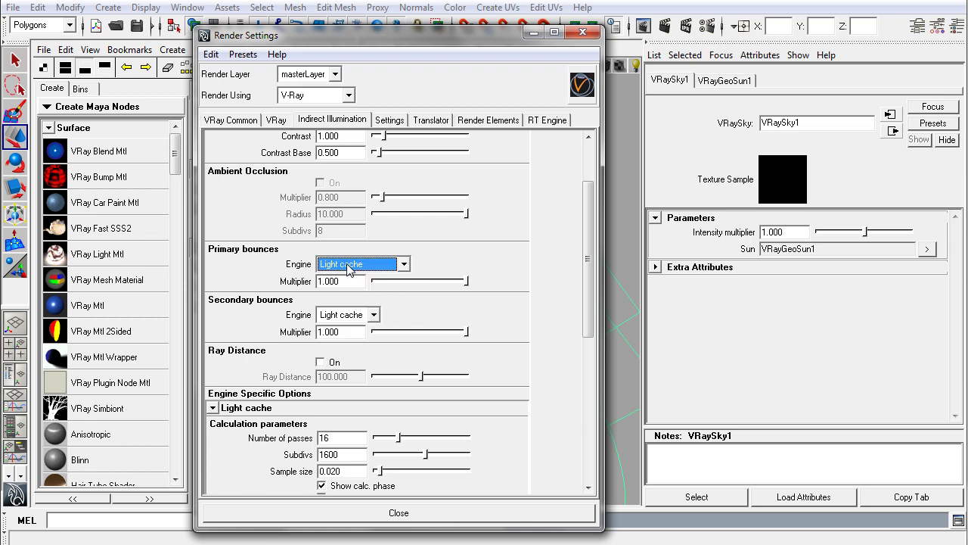
{"action": "left_click", "coordinate": [370, 317]}
{"action": "left_click", "coordinate": [369, 318]}
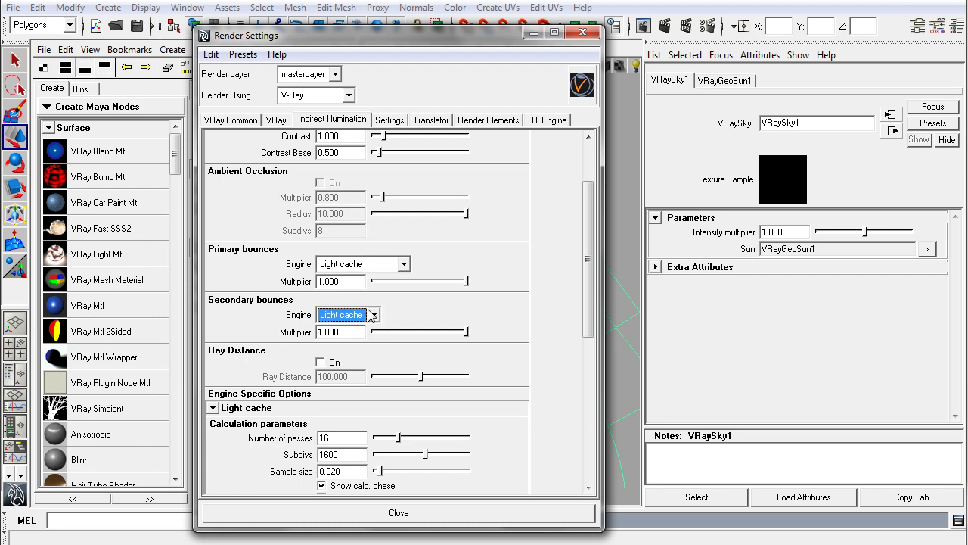
{"action": "left_click", "coordinate": [370, 316]}
{"action": "left_click", "coordinate": [351, 356]}
{"action": "left_click", "coordinate": [363, 264]}
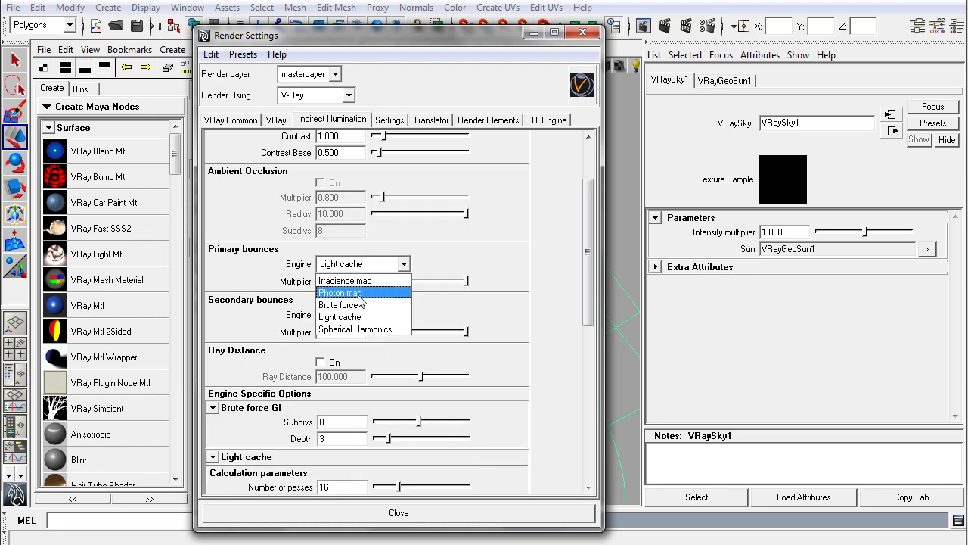
{"action": "left_click", "coordinate": [346, 302]}
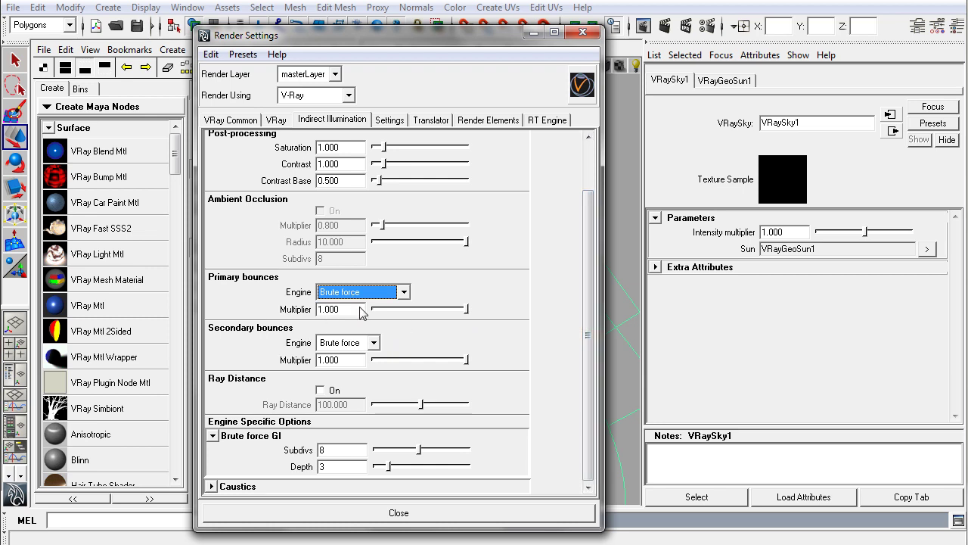
Set secondary bounces back to Light cache, keeping primary bounces on Brute force
{"action": "left_click", "coordinate": [362, 342]}
{"action": "left_click", "coordinate": [344, 395]}
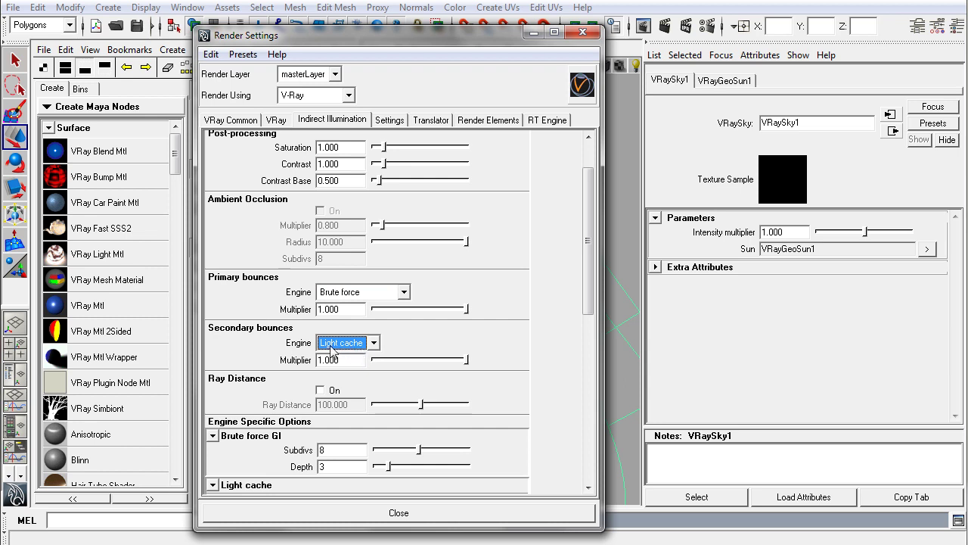
{"action": "left_click", "coordinate": [404, 294]}
{"action": "left_click", "coordinate": [381, 333]}
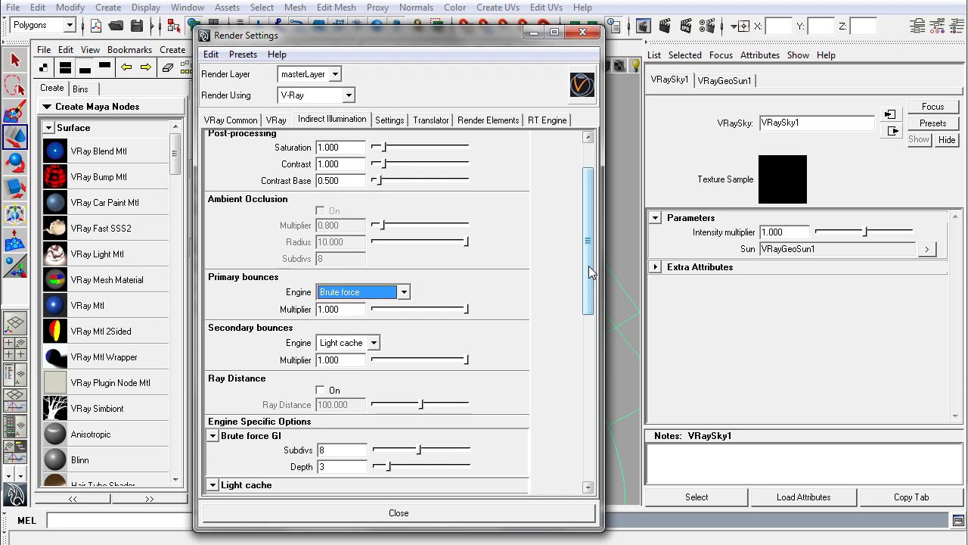
Select the Brute force GI Depth and Subdivs values for editing
{"action": "left_click_drag", "start_coordinate": [590, 273], "coordinate": [595, 341]}
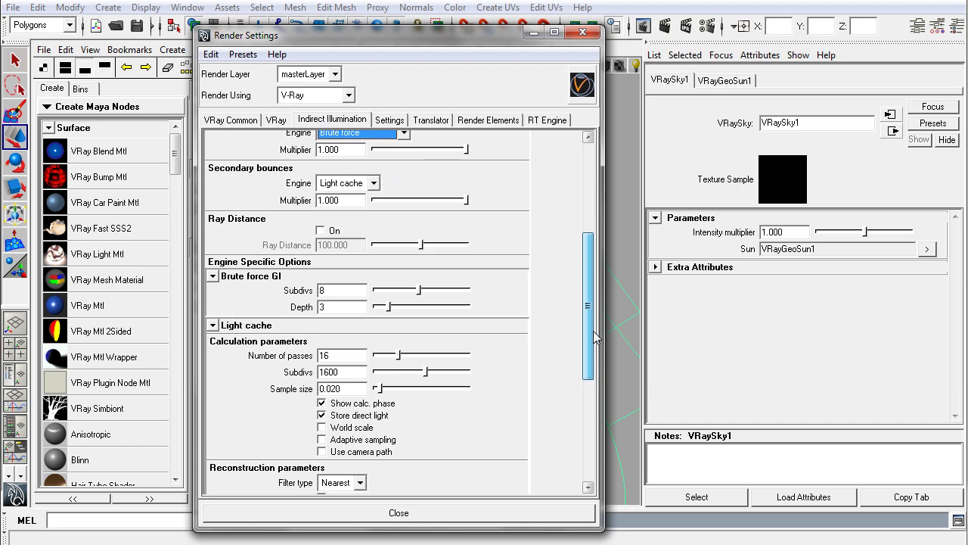
{"action": "left_click", "coordinate": [352, 311]}
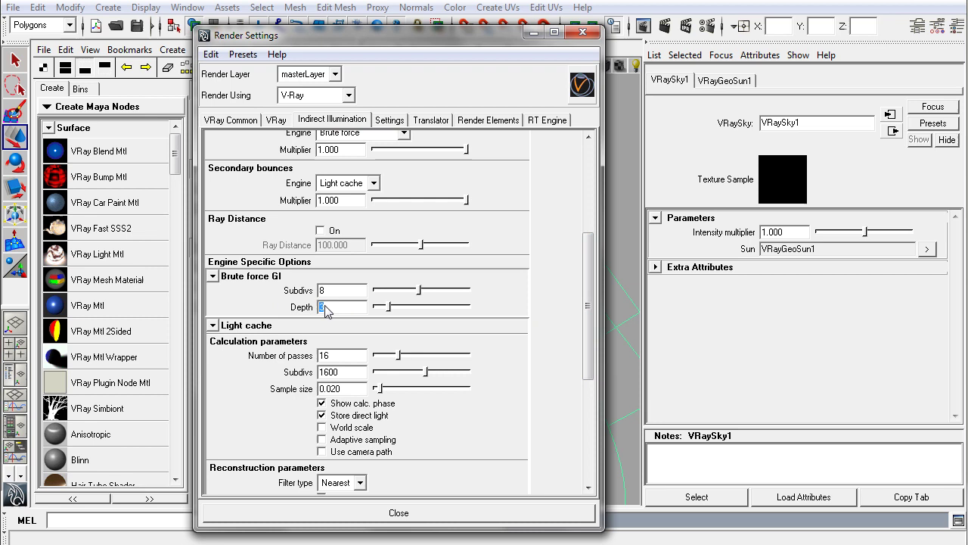
{"action": "left_click", "coordinate": [331, 308]}
{"action": "left_click", "coordinate": [331, 294]}
Change the Light cache Number of passes to 8
{"action": "left_click_drag", "start_coordinate": [588, 303], "coordinate": [588, 321]}
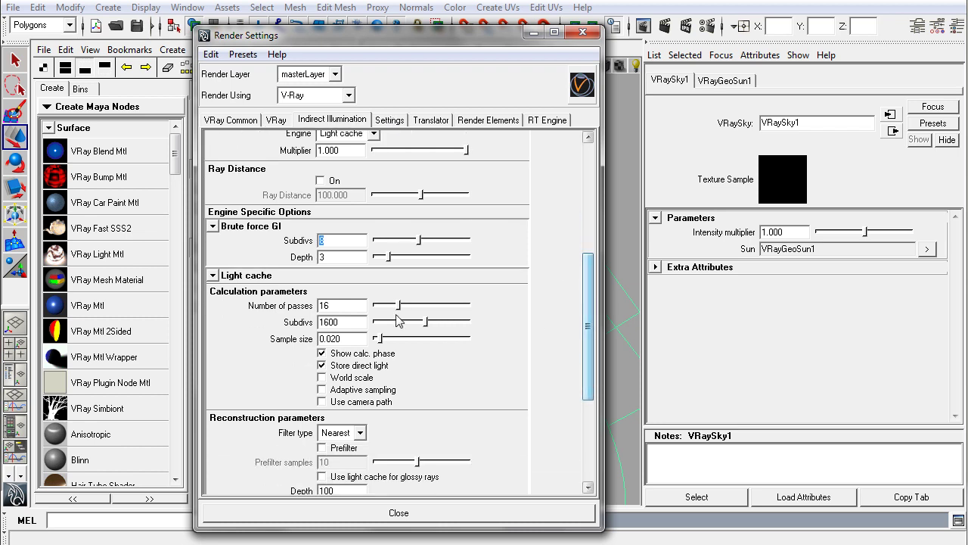
{"action": "left_click", "coordinate": [321, 308]}
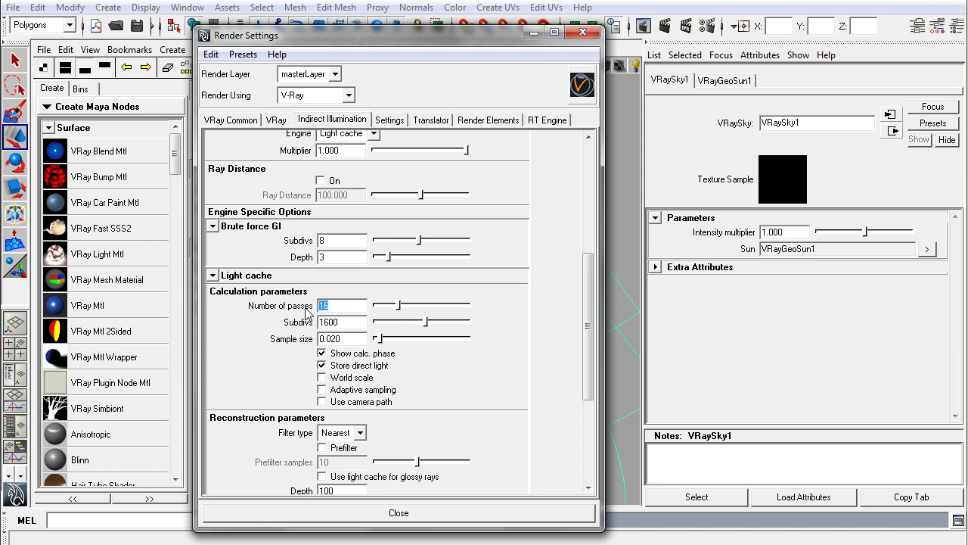
{"action": "left_click_drag", "start_coordinate": [340, 310], "coordinate": [294, 318]}
{"action": "type", "text": "8"}
{"action": "key", "text": "Return"}
Restore 16 passes and set the Light cache Subdivs to 1500
{"action": "key", "text": "Return"}
{"action": "double_click", "coordinate": [347, 326]}
{"action": "type", "text": "500"}
{"action": "key", "text": "Return"}
{"action": "type", "text": "0"}
{"action": "key", "text": "Return"}
{"action": "type", "text": "1500"}
{"action": "key", "text": "Return"}
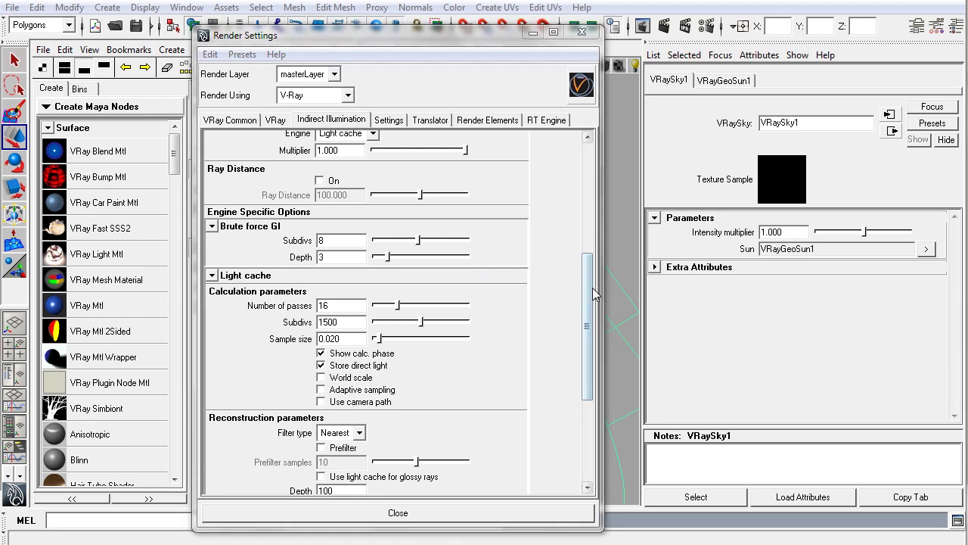
Try the irradiance map modes Fly-through and From File, cancelling the map save
{"action": "left_click_drag", "start_coordinate": [594, 299], "coordinate": [601, 358]}
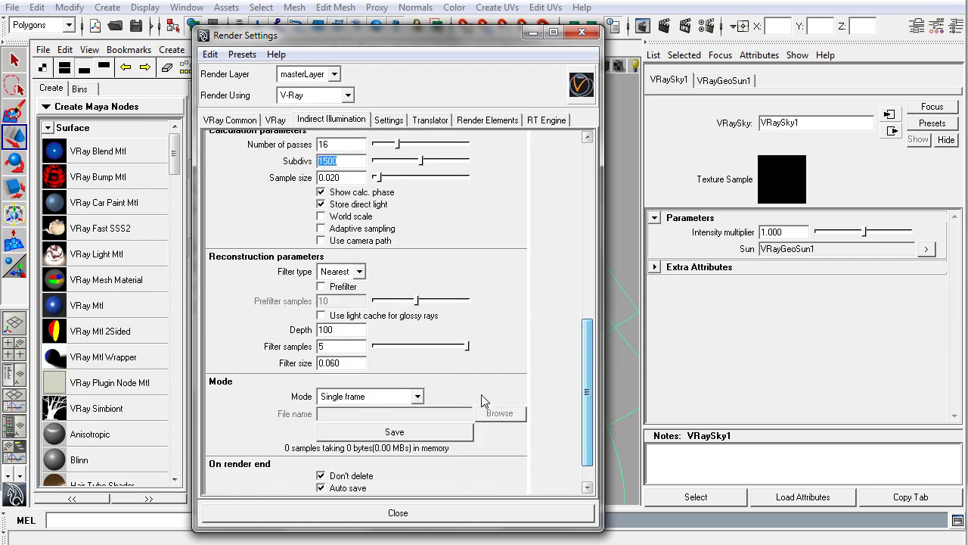
{"action": "left_click", "coordinate": [417, 397]}
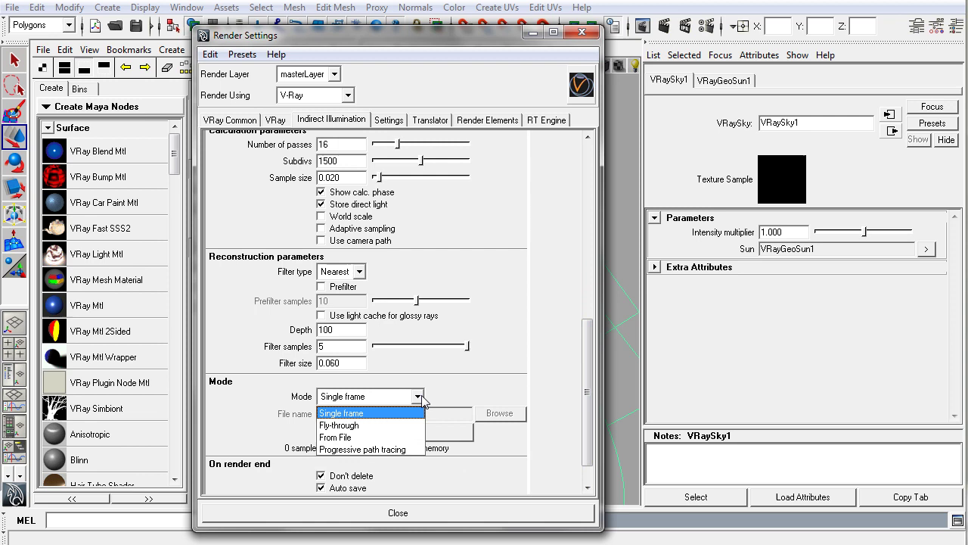
{"action": "left_click", "coordinate": [420, 398]}
{"action": "scroll", "coordinate": [588, 383], "scroll_direction": "down", "scroll_amount": 2}
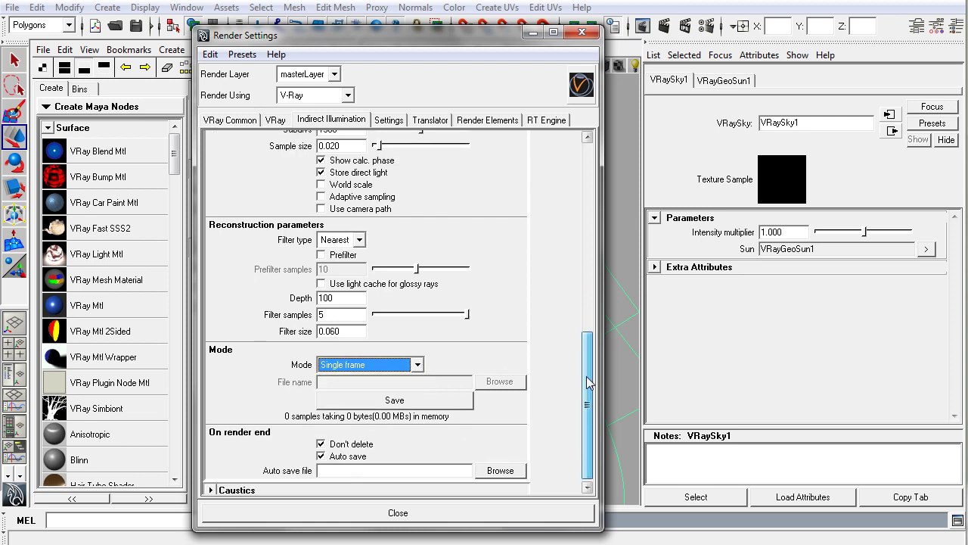
{"action": "scroll", "coordinate": [588, 383], "scroll_direction": "down", "scroll_amount": 1}
{"action": "left_click", "coordinate": [418, 361]}
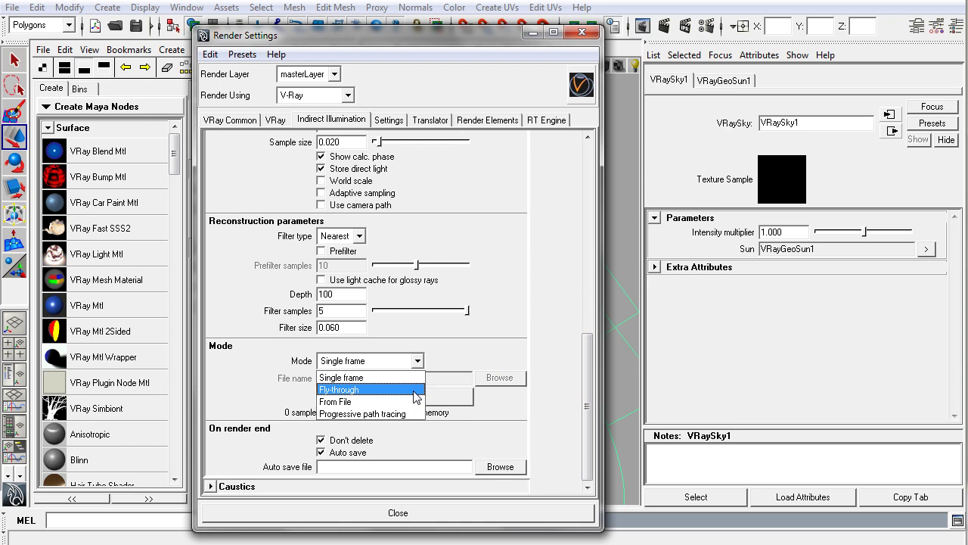
{"action": "left_click", "coordinate": [413, 391]}
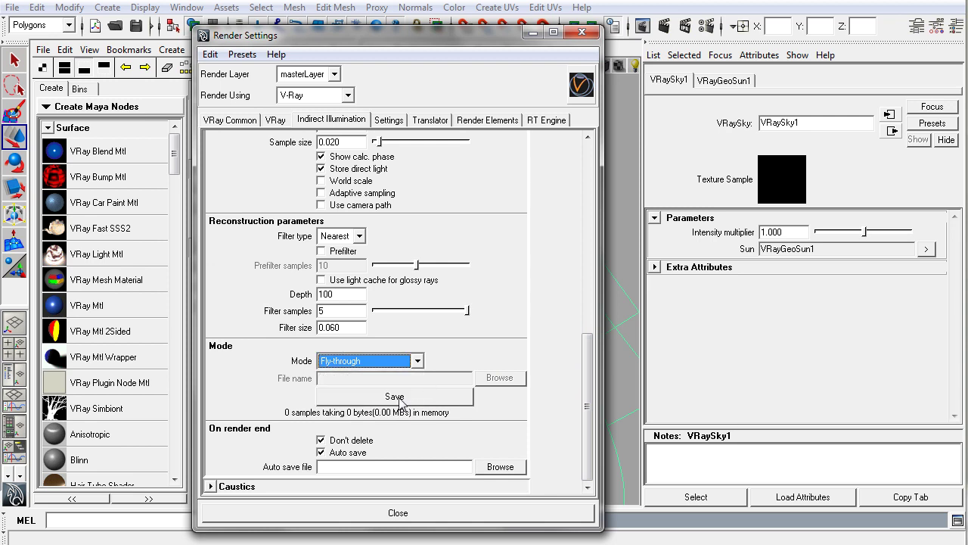
{"action": "left_click", "coordinate": [399, 401]}
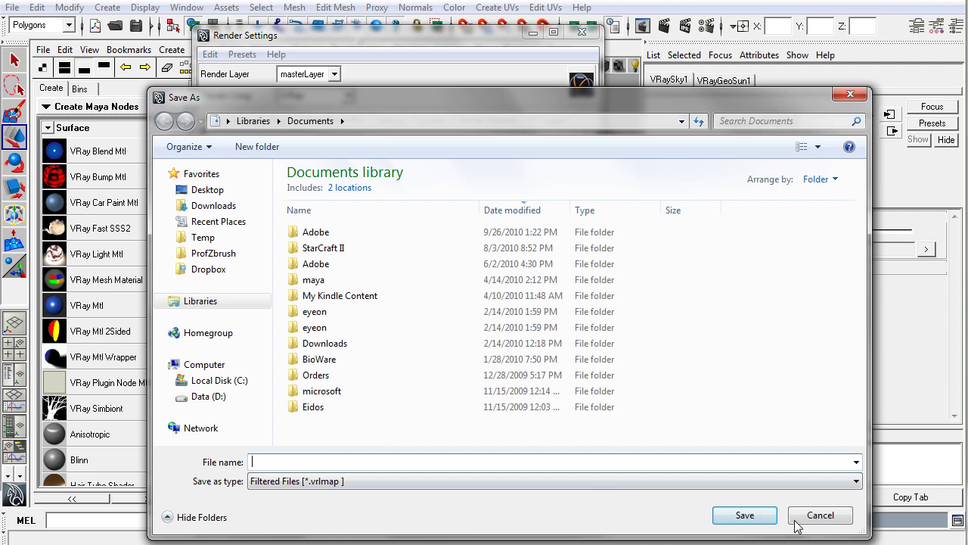
{"action": "left_click", "coordinate": [815, 512]}
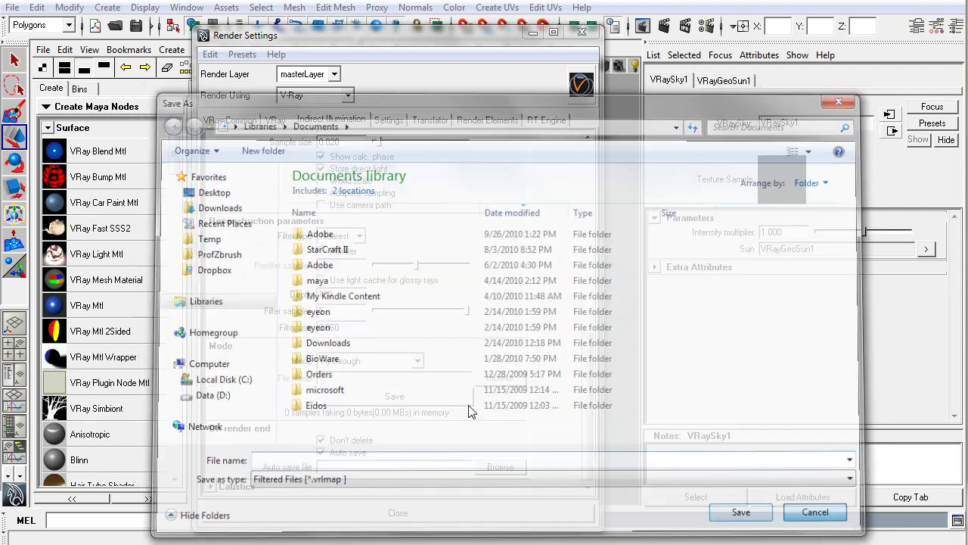
{"action": "left_click", "coordinate": [417, 361]}
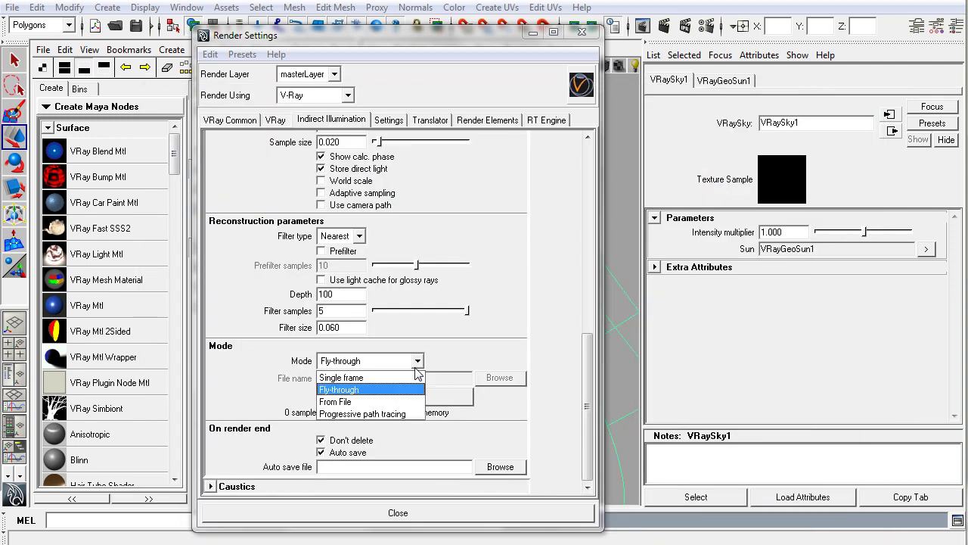
{"action": "left_click", "coordinate": [399, 402]}
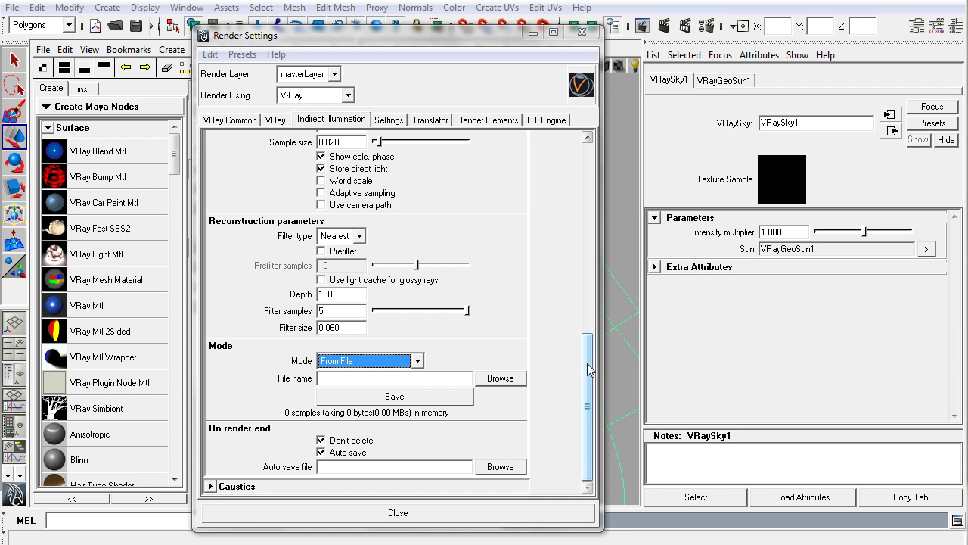
Set the primary bounces engine to Irradiance map, then to Photon map
{"action": "left_click_drag", "start_coordinate": [588, 389], "coordinate": [597, 238]}
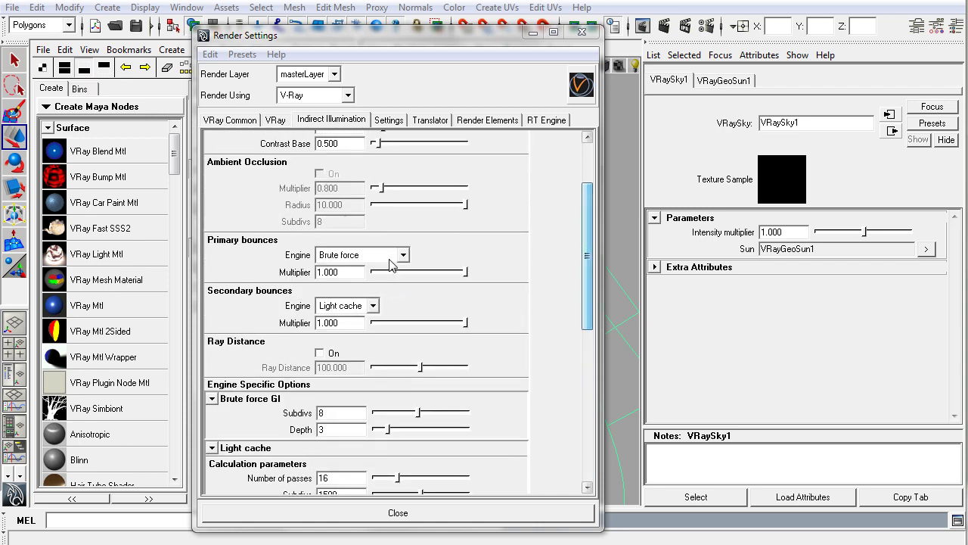
{"action": "left_click", "coordinate": [397, 256]}
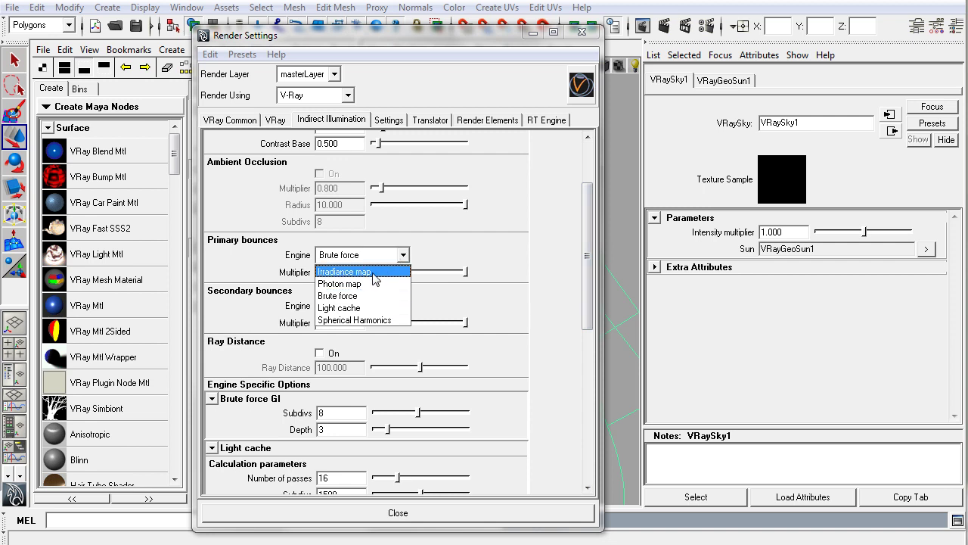
{"action": "left_click", "coordinate": [373, 272]}
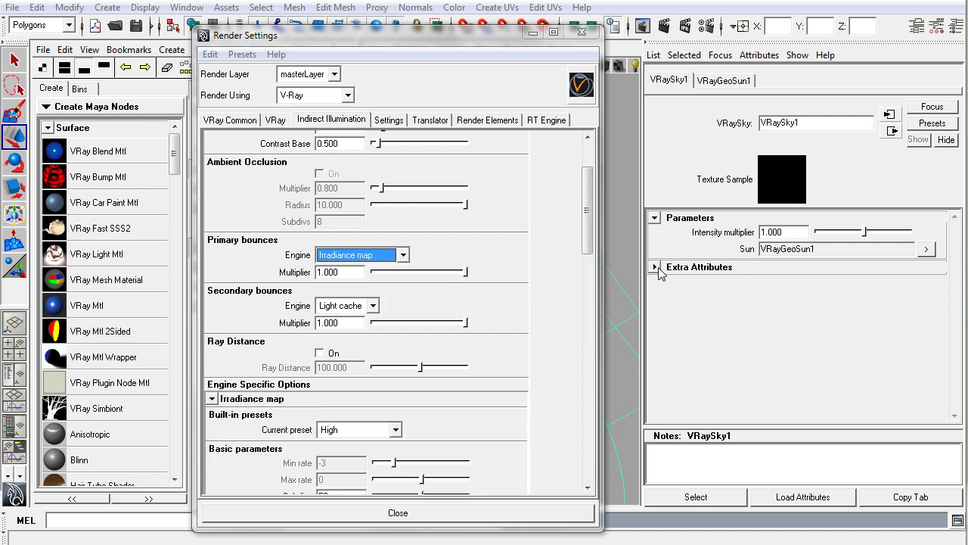
{"action": "mouse_move", "coordinate": [590, 224]}
{"action": "left_mouse_down"}
{"action": "mouse_move", "coordinate": [583, 298]}
{"action": "mouse_move", "coordinate": [585, 227]}
{"action": "left_mouse_up"}
{"action": "left_click", "coordinate": [404, 252]}
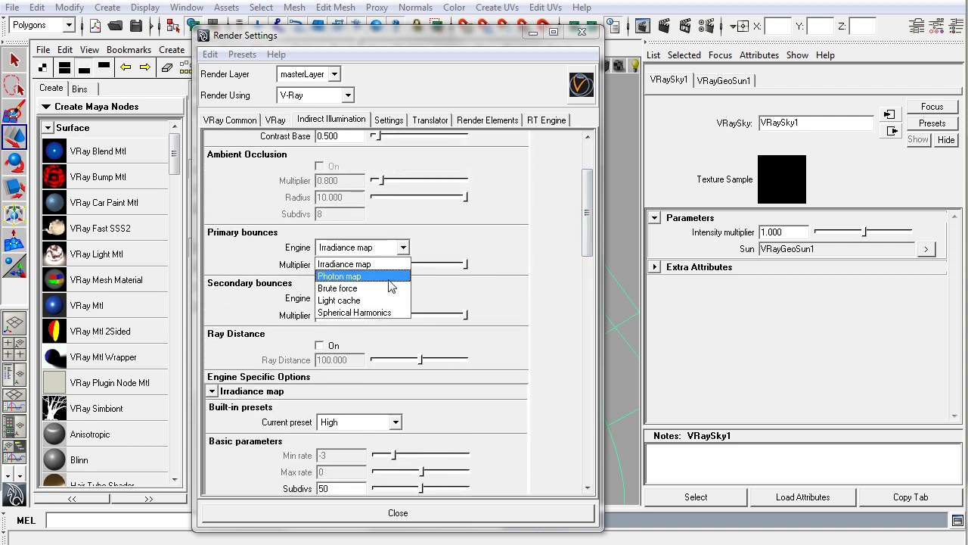
{"action": "left_click", "coordinate": [391, 276]}
{"action": "scroll", "coordinate": [393, 286], "scroll_direction": "down", "scroll_amount": 3}
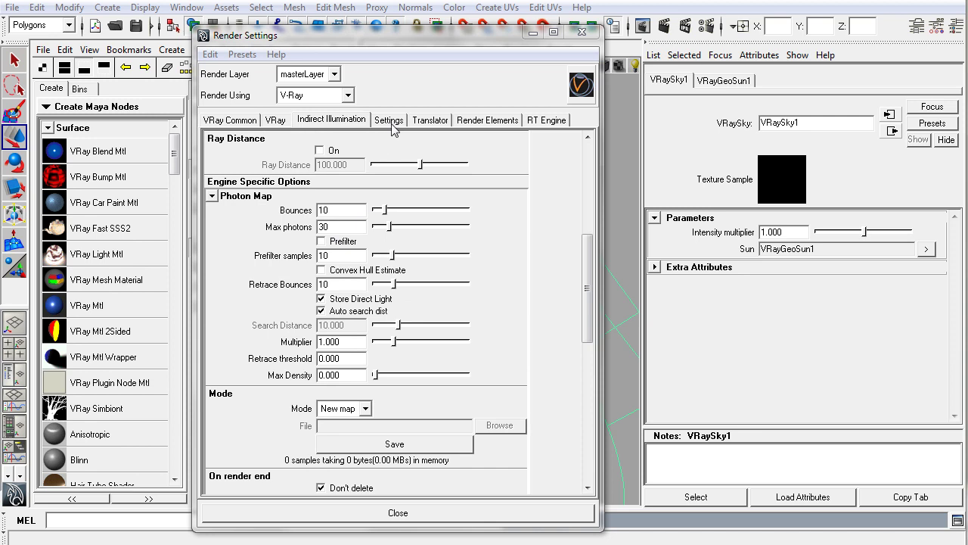
Set the V-Ray image sampler type to Adaptive DMC
{"action": "left_click", "coordinate": [387, 122]}
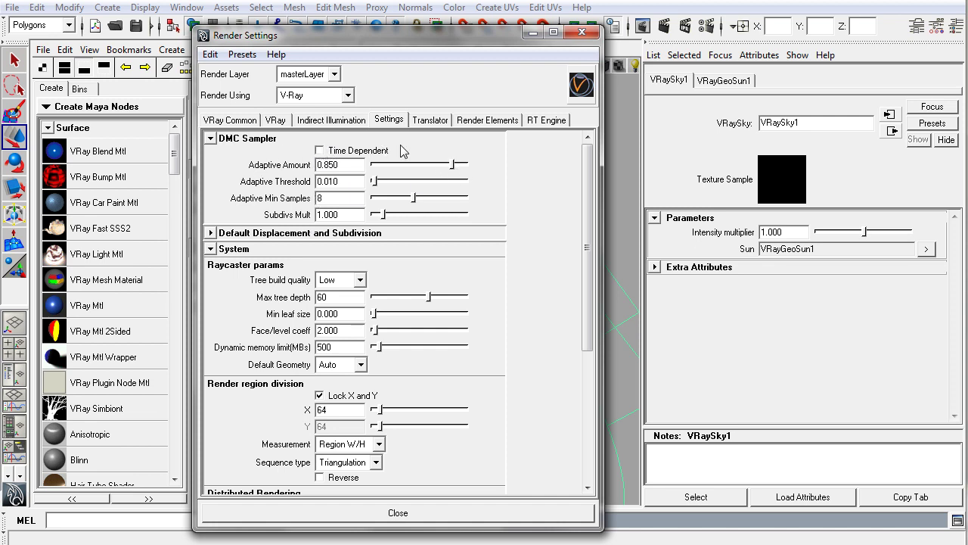
{"action": "left_click", "coordinate": [348, 164]}
{"action": "left_click", "coordinate": [331, 122]}
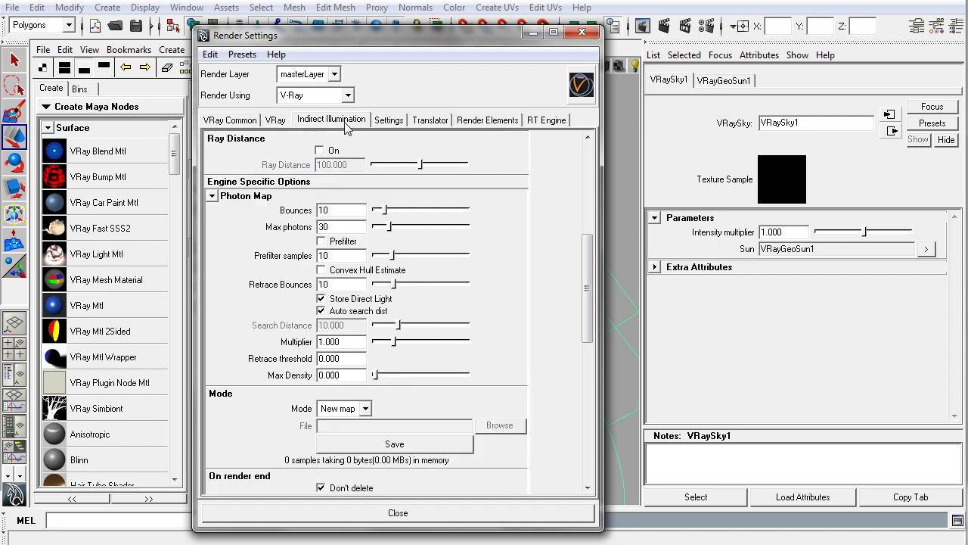
{"action": "left_click", "coordinate": [393, 126]}
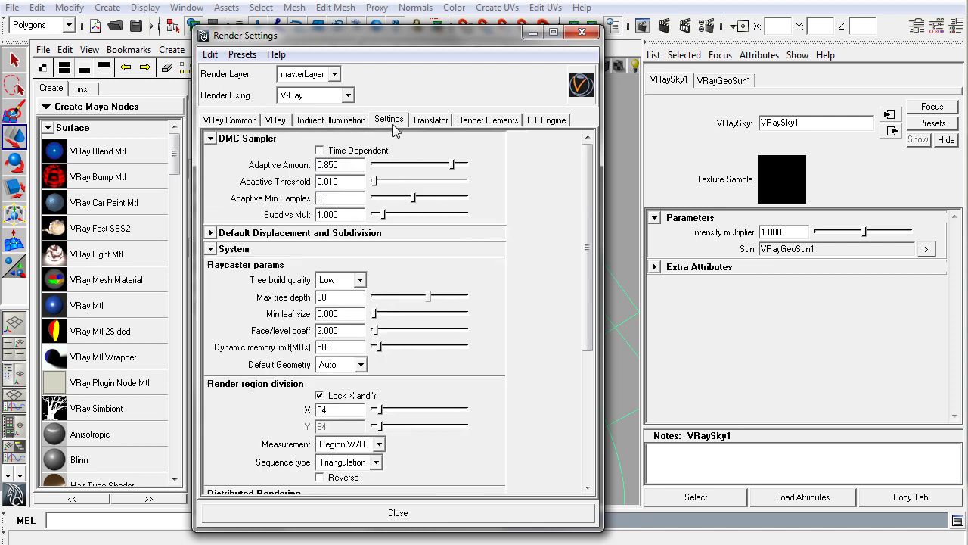
{"action": "left_click", "coordinate": [354, 168]}
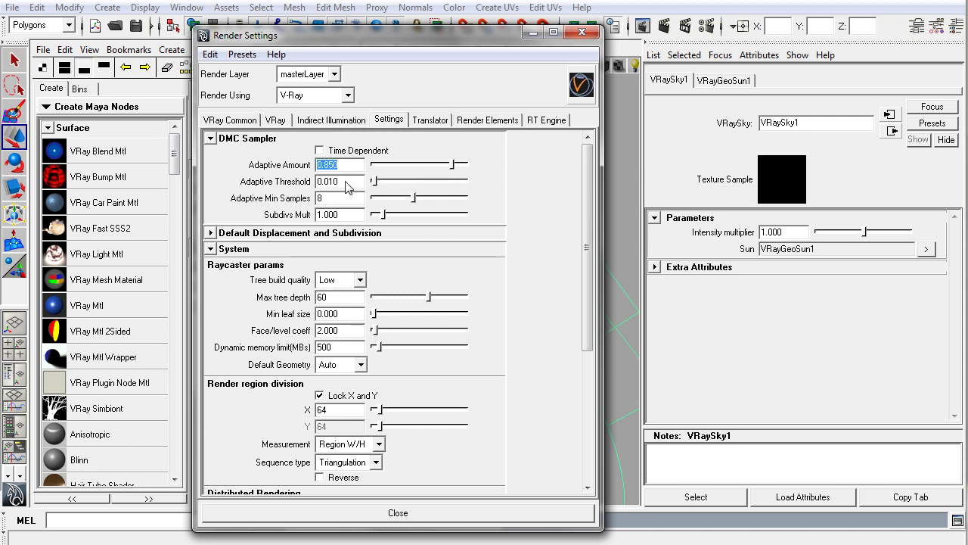
{"action": "left_click", "coordinate": [284, 120]}
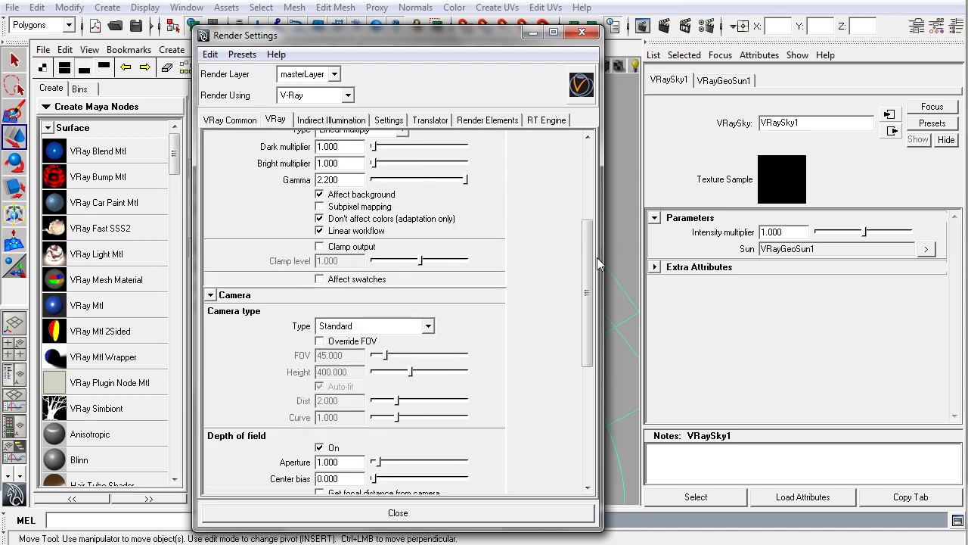
{"action": "left_click_drag", "start_coordinate": [588, 291], "coordinate": [580, 183]}
{"action": "left_click", "coordinate": [385, 173]}
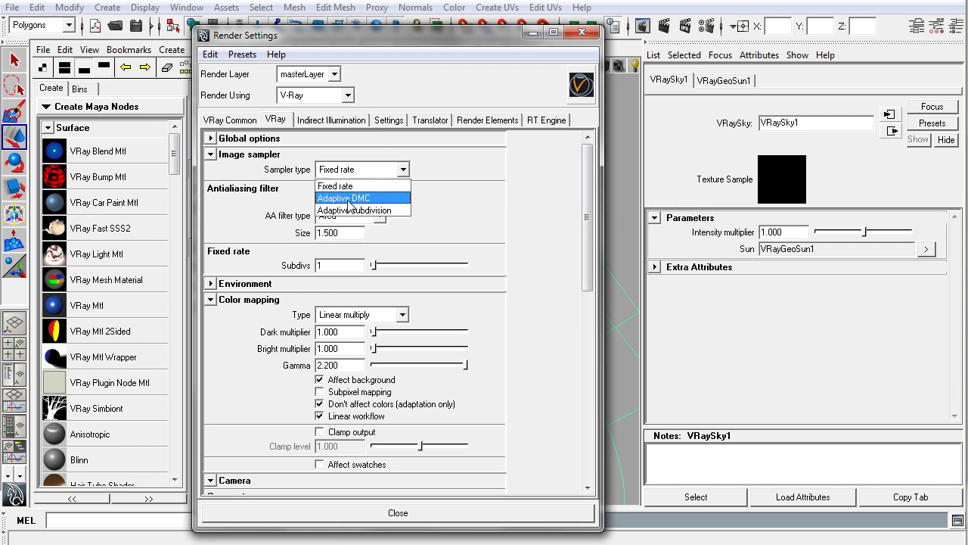
{"action": "left_click", "coordinate": [350, 200]}
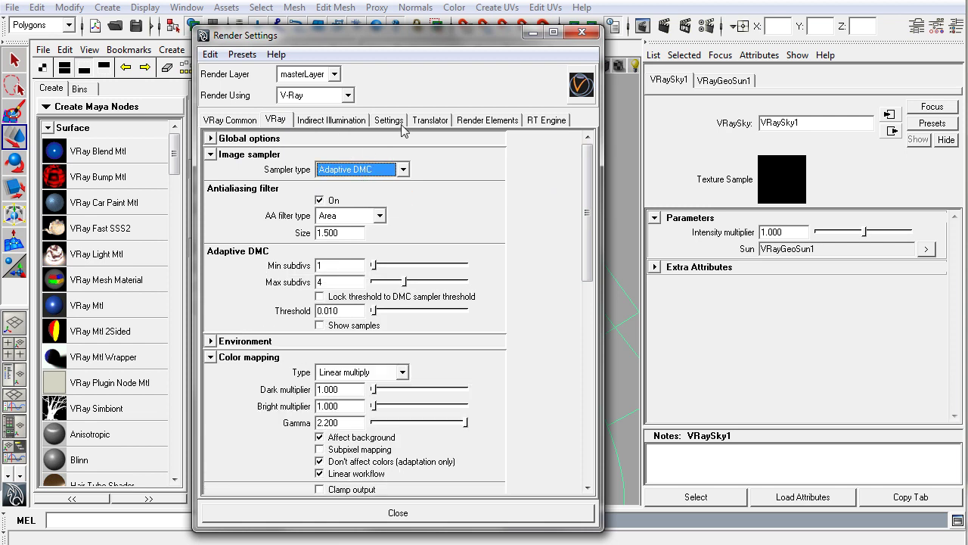
Set the DMC Sampler's Adaptive Amount to 1.000, then select the Adaptive DMC Threshold value
{"action": "left_click", "coordinate": [386, 121]}
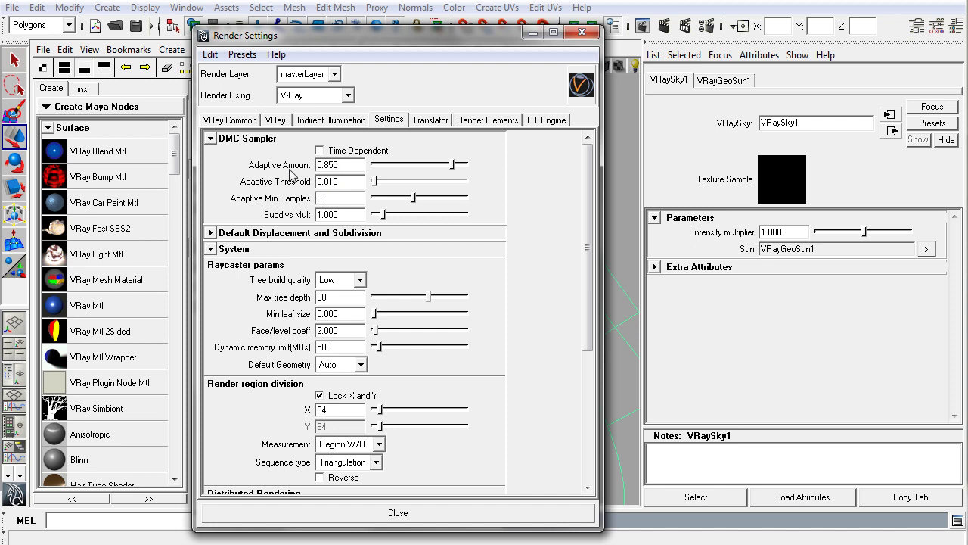
{"action": "double_click", "coordinate": [348, 165]}
{"action": "type", "text": "1"}
{"action": "key", "text": "Return"}
{"action": "left_click", "coordinate": [339, 122]}
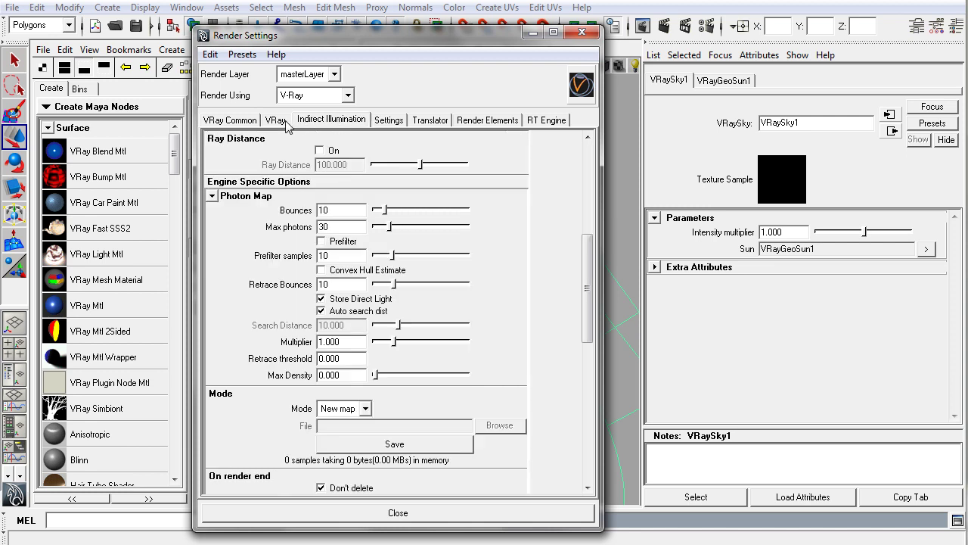
{"action": "left_click", "coordinate": [275, 119]}
{"action": "left_click_drag", "start_coordinate": [352, 312], "coordinate": [280, 315]}
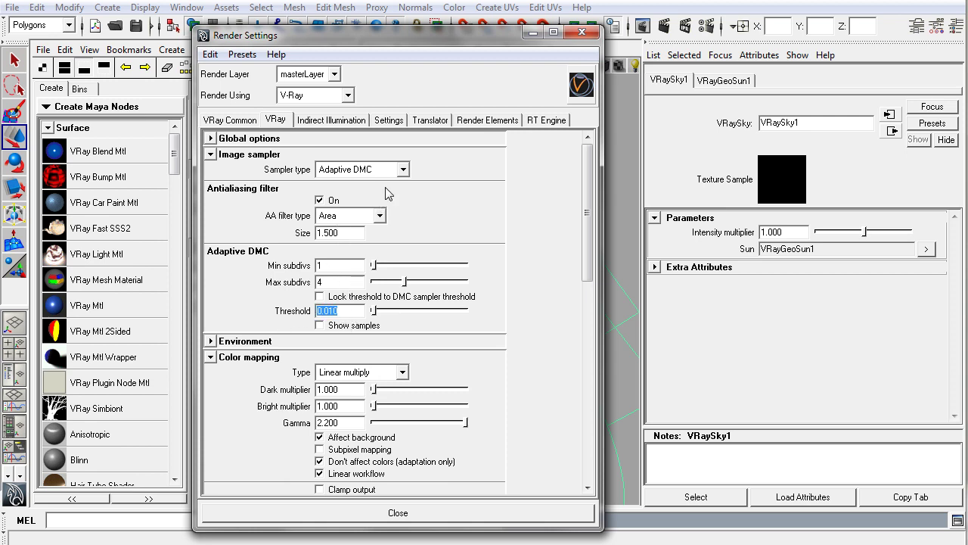
Adjust the DMC Sampler's Adaptive Amount slider, comparing against the other settings tabs
{"action": "left_click", "coordinate": [389, 121]}
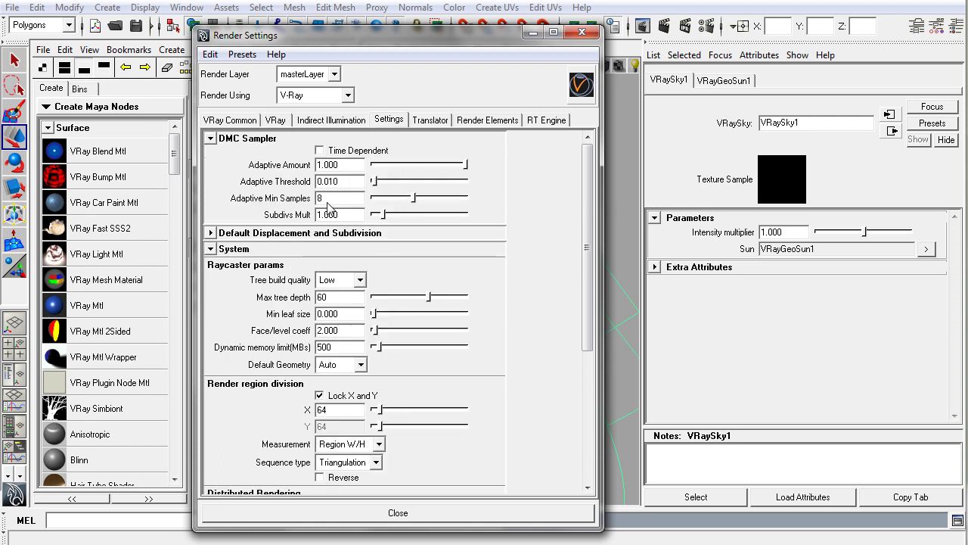
{"action": "left_click", "coordinate": [465, 165]}
{"action": "left_click_drag", "start_coordinate": [466, 164], "coordinate": [367, 166]}
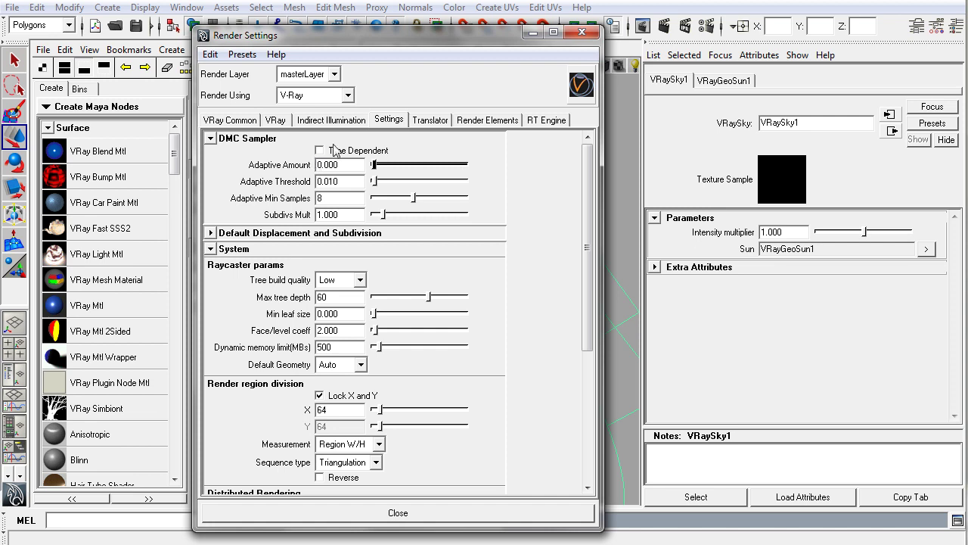
{"action": "left_click", "coordinate": [275, 119]}
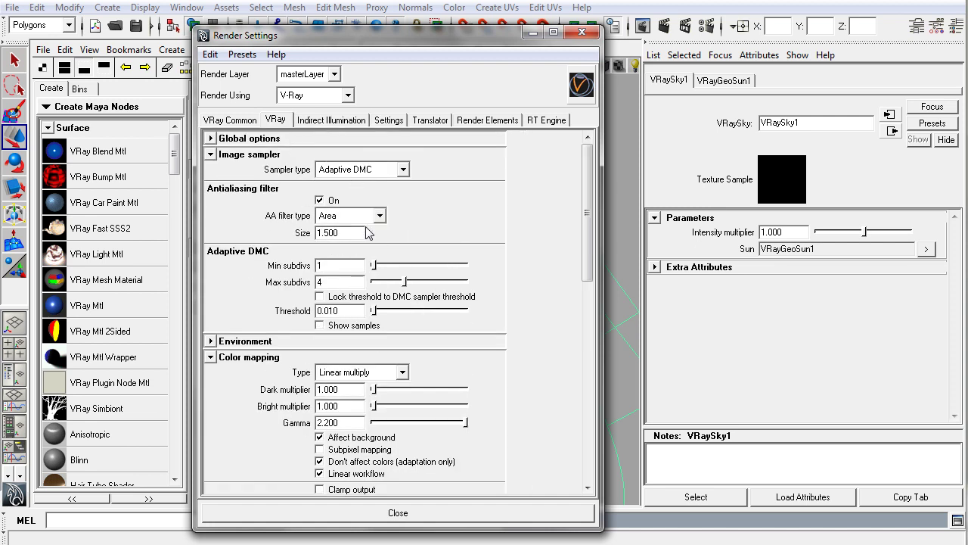
{"action": "left_click", "coordinate": [389, 121]}
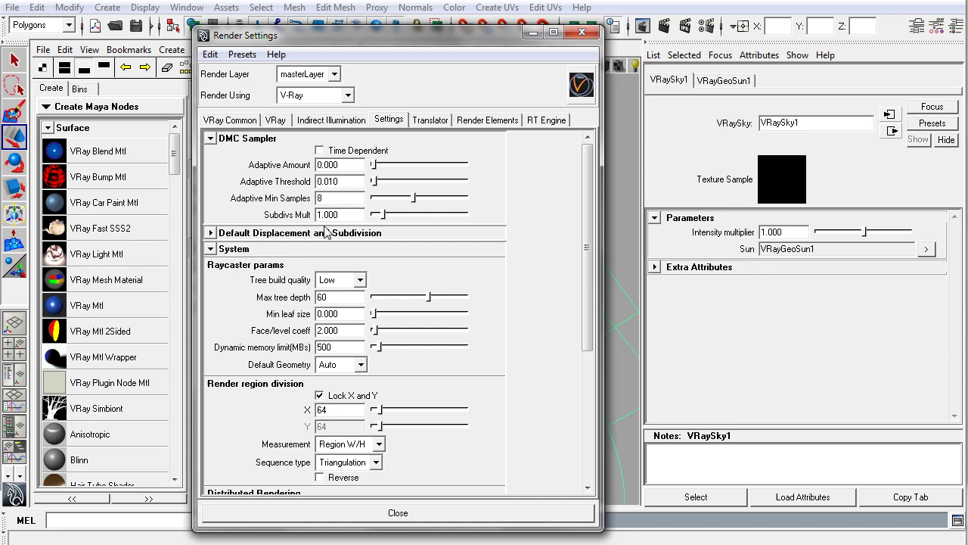
{"action": "left_click", "coordinate": [321, 122]}
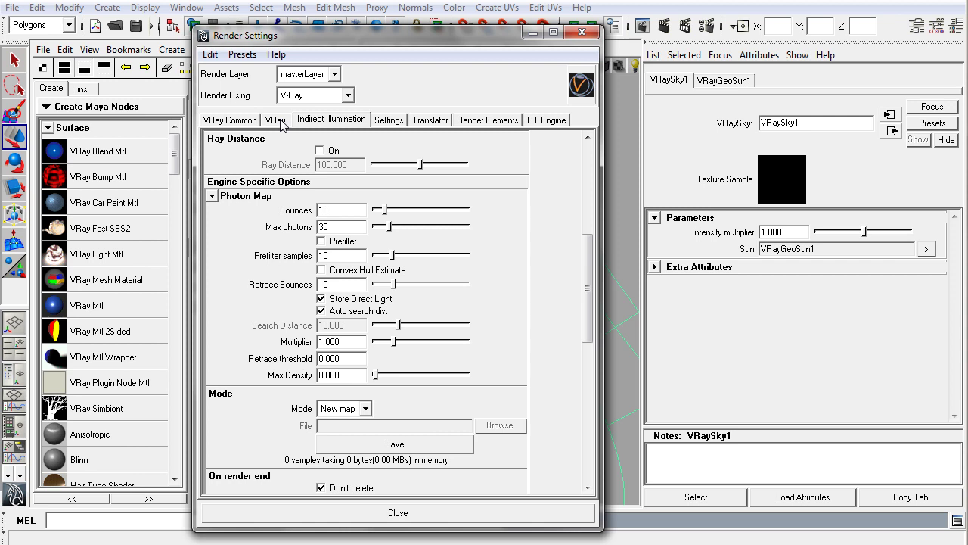
{"action": "left_click", "coordinate": [379, 125]}
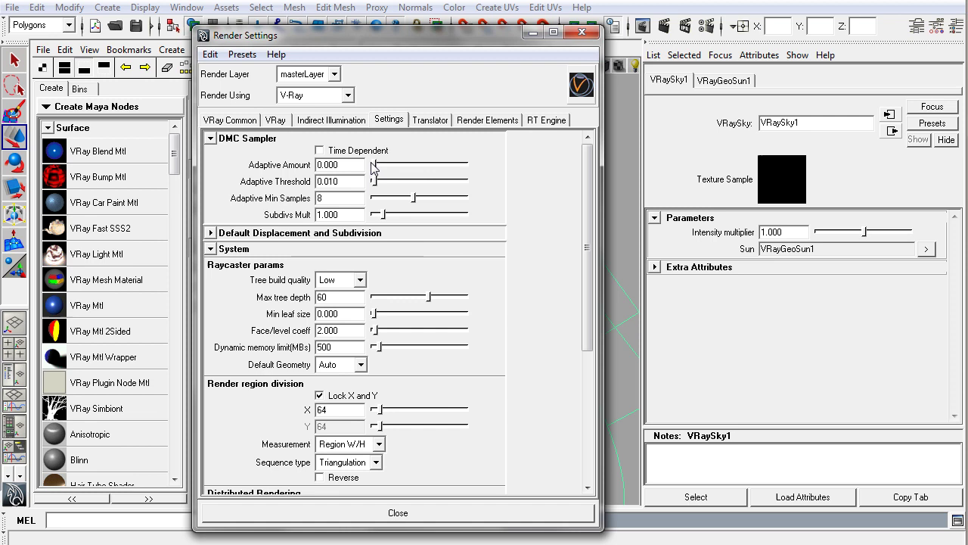
{"action": "left_click_drag", "start_coordinate": [374, 165], "coordinate": [548, 169]}
Confirm Adaptive DMC as the image sampler type
{"action": "left_click", "coordinate": [286, 123]}
{"action": "left_click", "coordinate": [364, 171]}
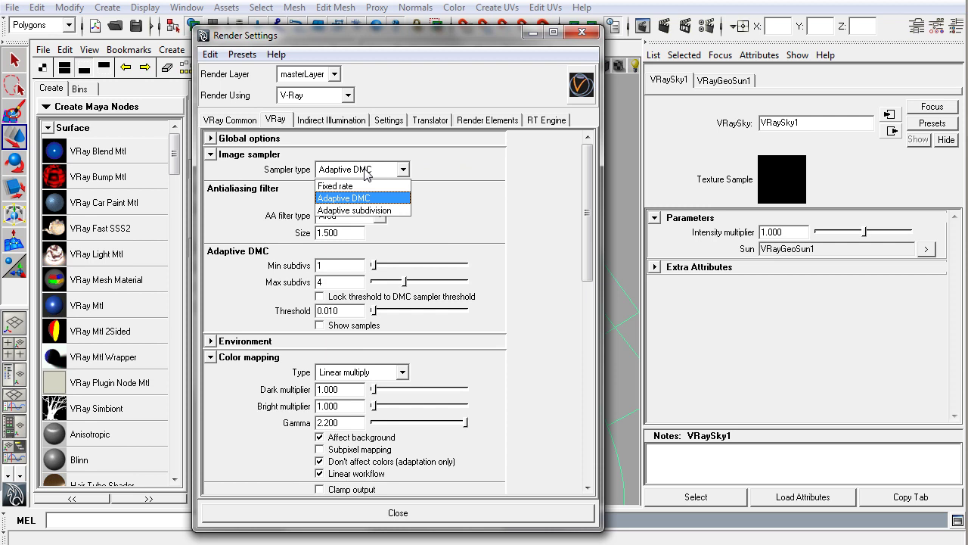
{"action": "left_click", "coordinate": [352, 199]}
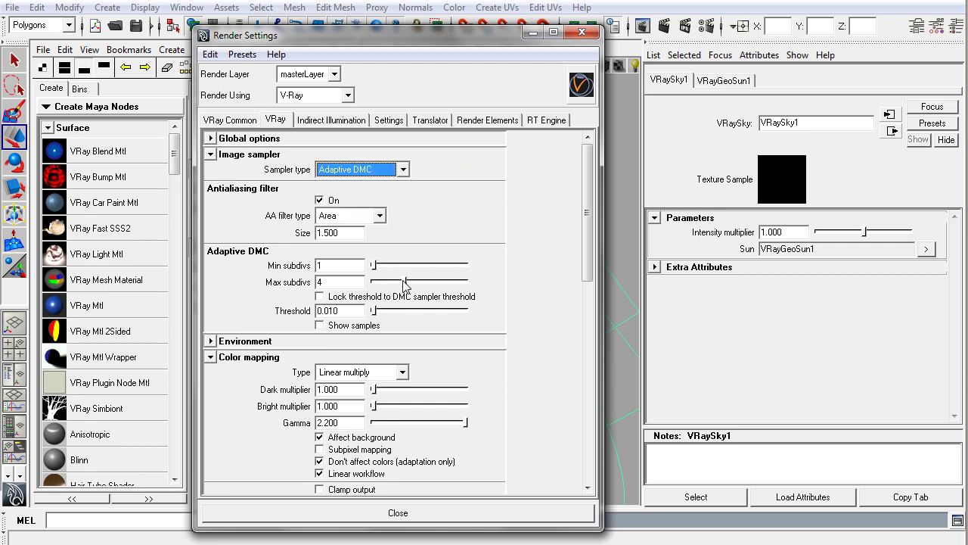
{"action": "left_click", "coordinate": [390, 121]}
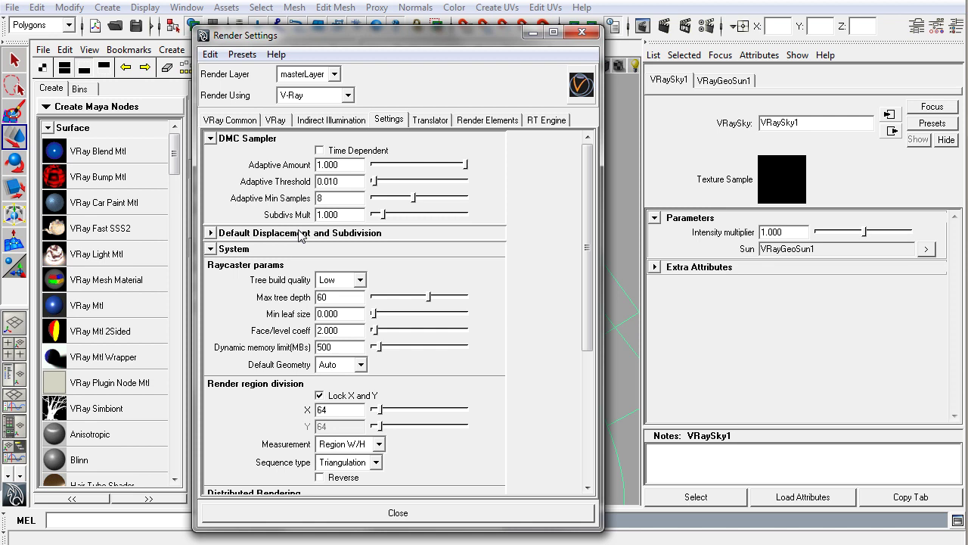
Change the Default Displacement edge length from 4.000 to 3.000
{"action": "left_click", "coordinate": [301, 233]}
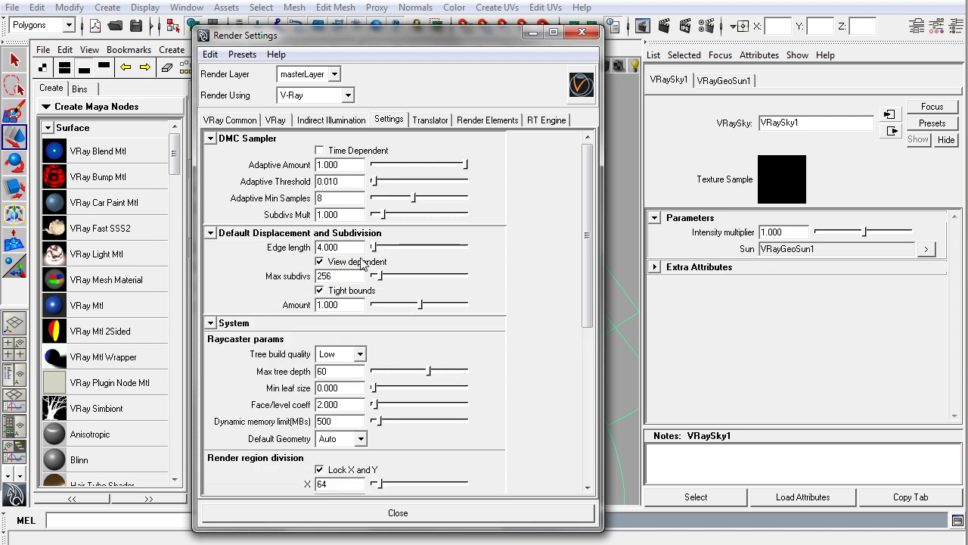
{"action": "left_click_drag", "start_coordinate": [354, 250], "coordinate": [317, 248]}
{"action": "type", "text": "3"}
{"action": "key", "text": "Return"}
{"action": "key", "text": "Tab"}
{"action": "key", "text": "shift+Tab"}
{"action": "key", "text": "Tab"}
{"action": "key", "text": "Tab"}
{"action": "left_click", "coordinate": [484, 278]}
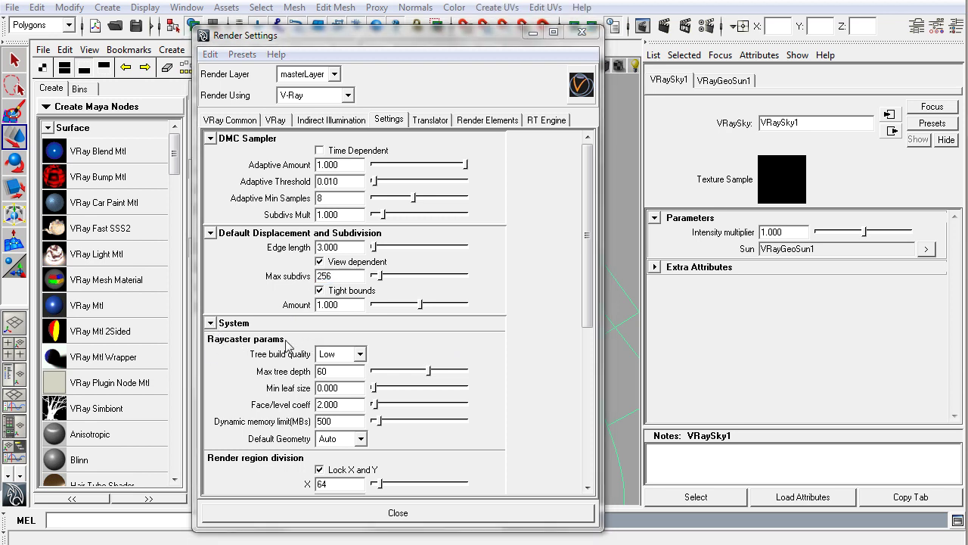
{"action": "left_click", "coordinate": [360, 354]}
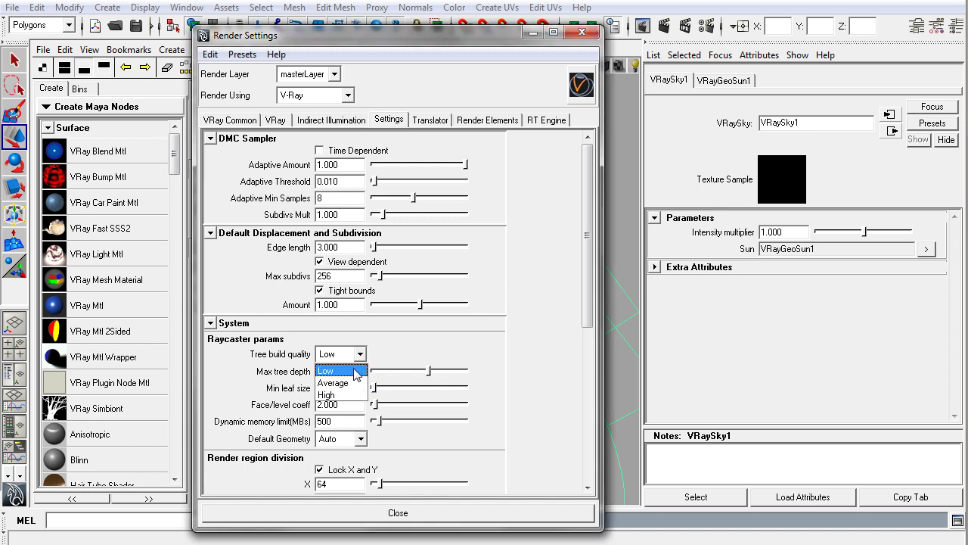
{"action": "left_click", "coordinate": [355, 370]}
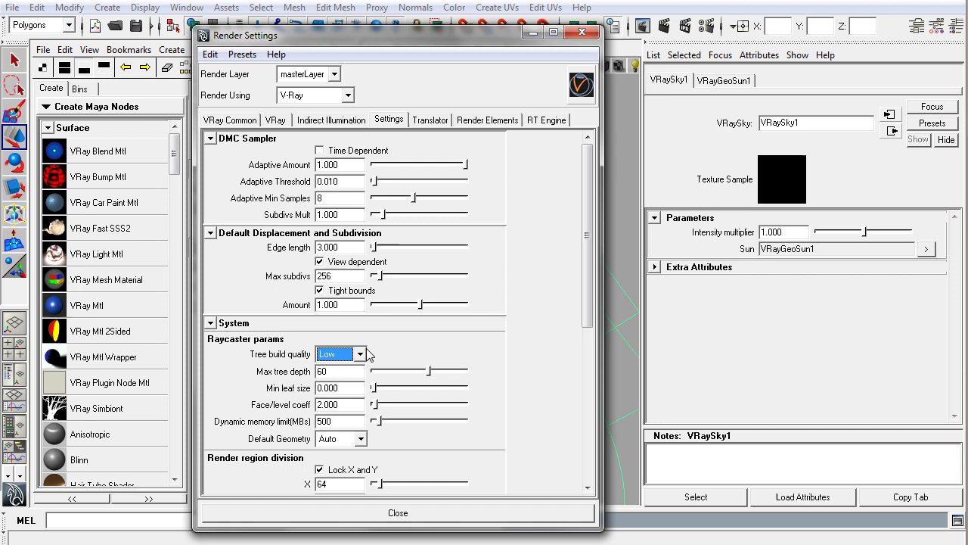
{"action": "left_click", "coordinate": [360, 354]}
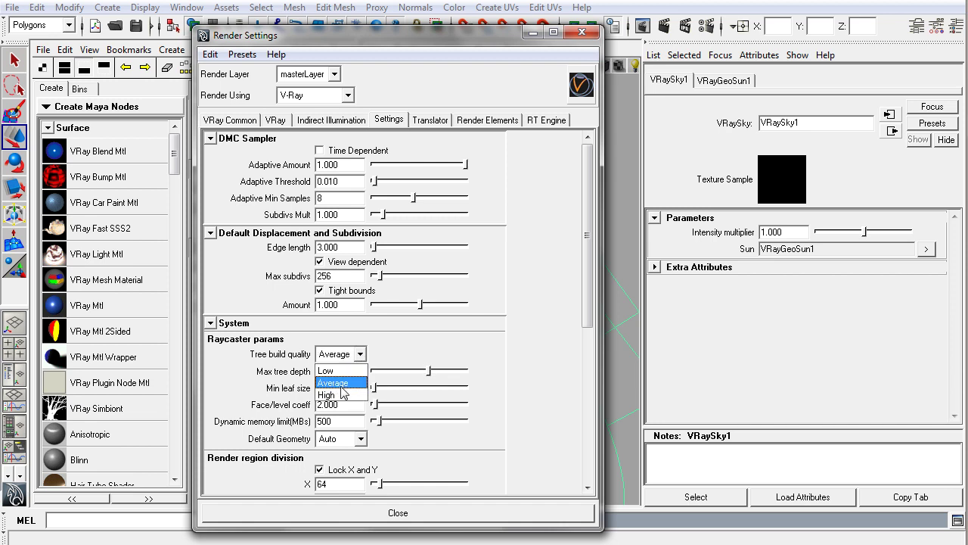
{"action": "left_click", "coordinate": [342, 394]}
{"action": "left_click", "coordinate": [361, 354]}
{"action": "left_click", "coordinate": [353, 383]}
{"action": "left_click", "coordinate": [361, 354]}
{"action": "left_click", "coordinate": [362, 354]}
{"action": "left_click", "coordinate": [361, 354]}
{"action": "left_click", "coordinate": [352, 371]}
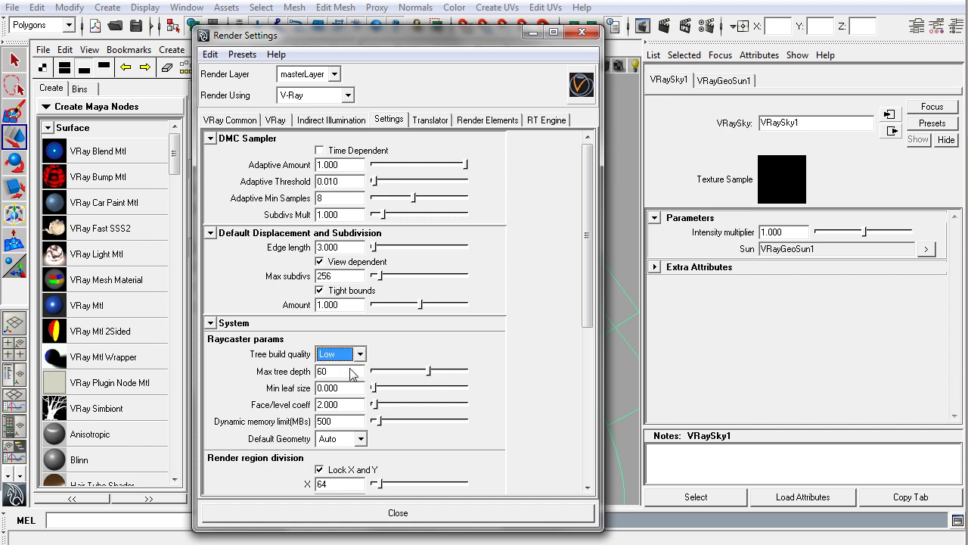
{"action": "double_click", "coordinate": [334, 372]}
{"action": "left_click", "coordinate": [346, 389]}
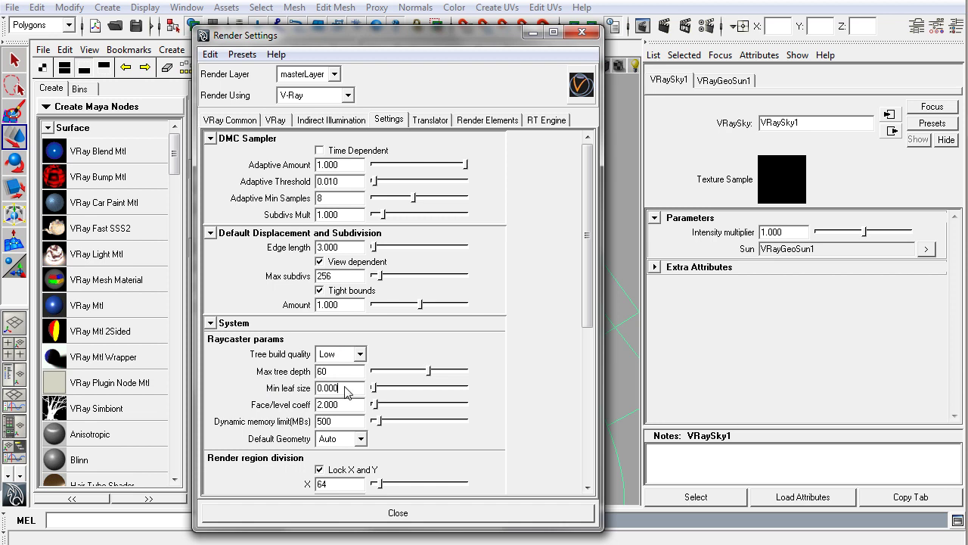
{"action": "double_click", "coordinate": [322, 405]}
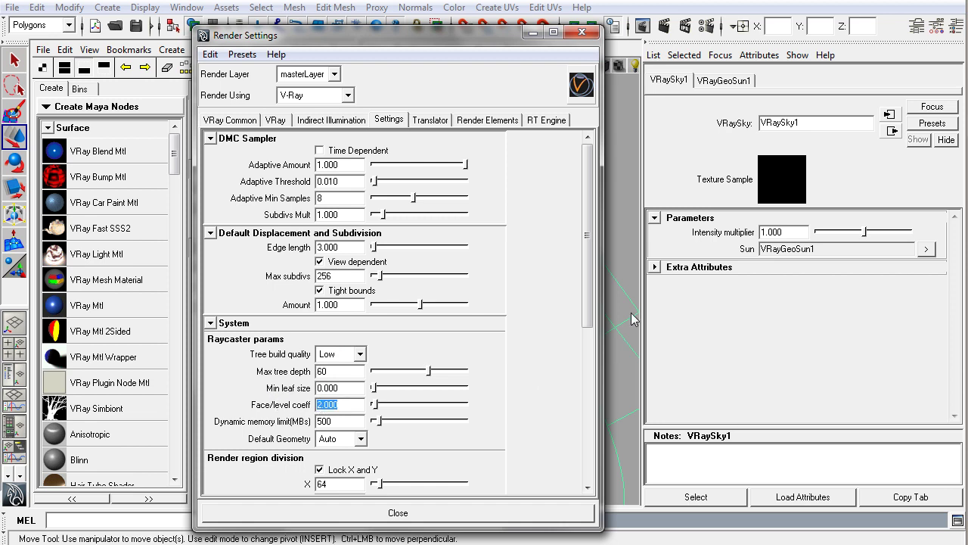
Enter 6000 MB as the V-Ray Dynamic memory limit
{"action": "scroll", "coordinate": [588, 307], "scroll_direction": "down", "scroll_amount": 2}
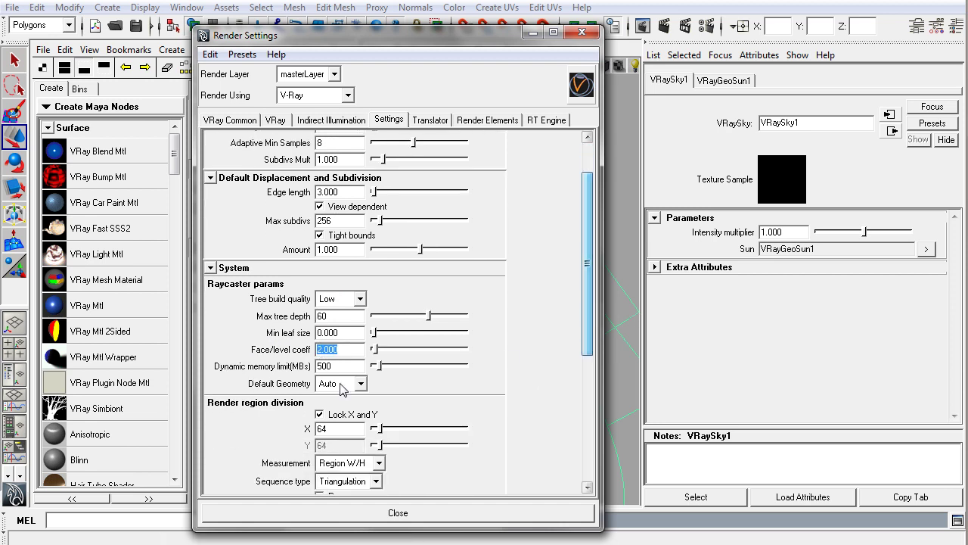
{"action": "key", "text": "Tab"}
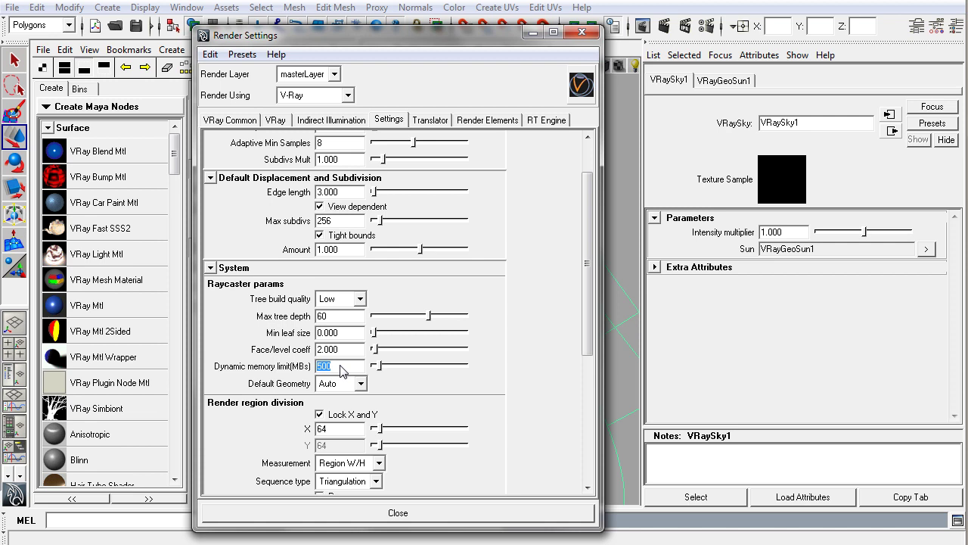
{"action": "type", "text": "6000"}
{"action": "key", "text": "Return"}
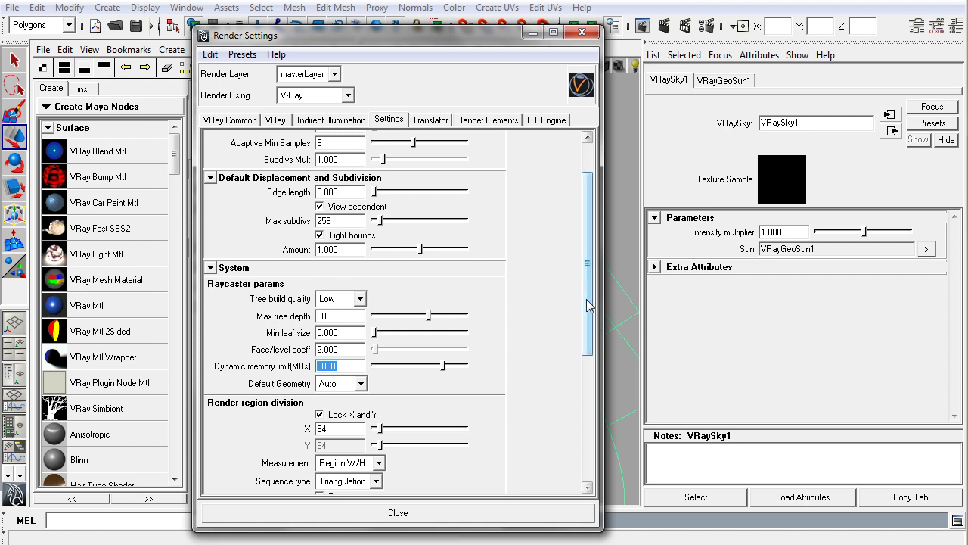
{"action": "left_click_drag", "start_coordinate": [588, 305], "coordinate": [593, 414]}
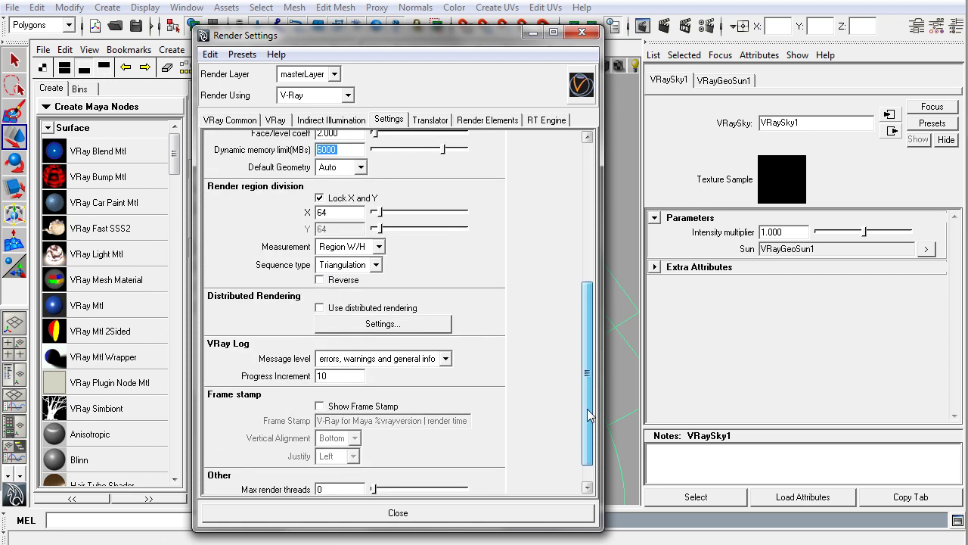
Enable Use distributed rendering in V-Ray, then review and close the render server list
{"action": "left_click", "coordinate": [319, 308]}
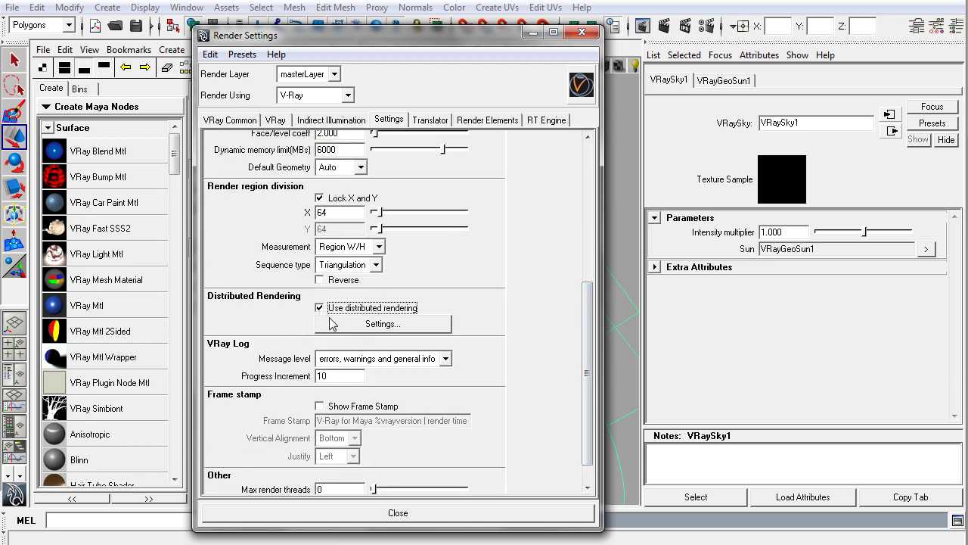
{"action": "left_click", "coordinate": [332, 323]}
{"action": "left_click_drag", "start_coordinate": [178, 342], "coordinate": [735, 186]}
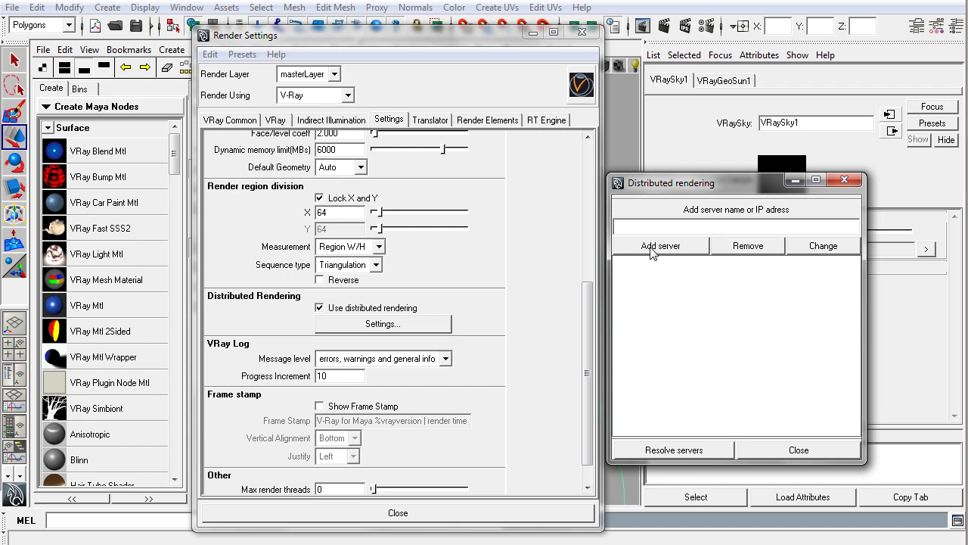
{"action": "left_click", "coordinate": [844, 180]}
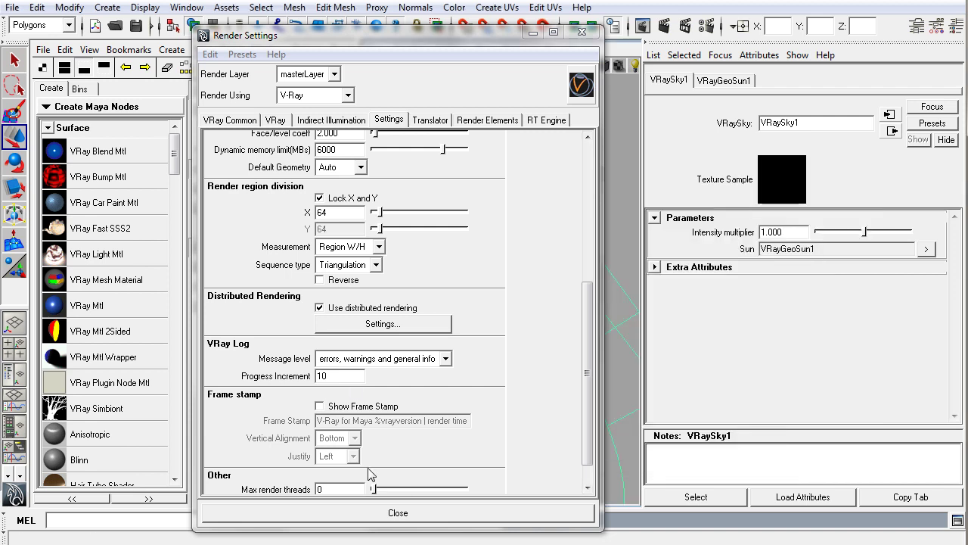
{"action": "left_click_drag", "start_coordinate": [586, 374], "coordinate": [586, 390]}
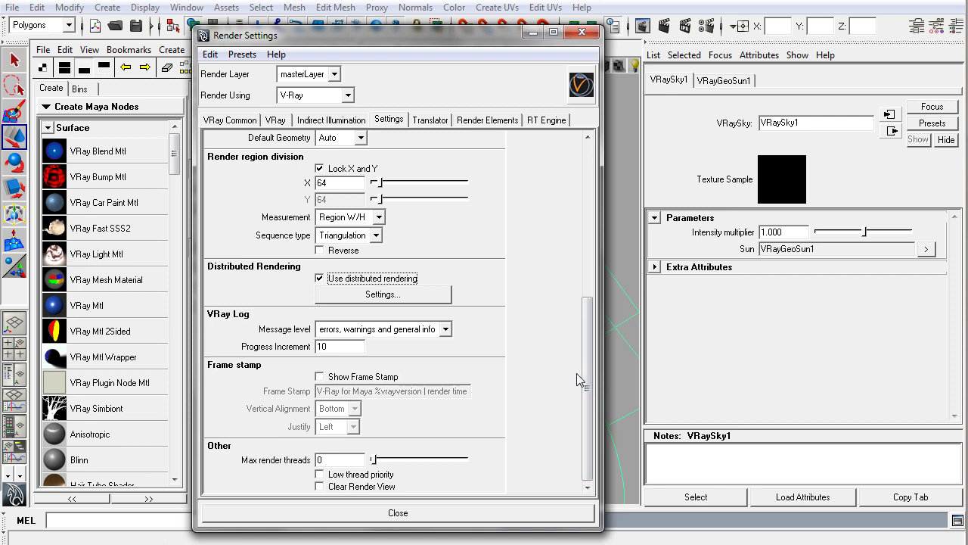
{"action": "mouse_move", "coordinate": [588, 382]}
{"action": "left_mouse_down"}
{"action": "mouse_move", "coordinate": [592, 372]}
{"action": "mouse_move", "coordinate": [590, 399]}
{"action": "mouse_move", "coordinate": [590, 356]}
{"action": "mouse_move", "coordinate": [589, 391]}
{"action": "left_mouse_up"}
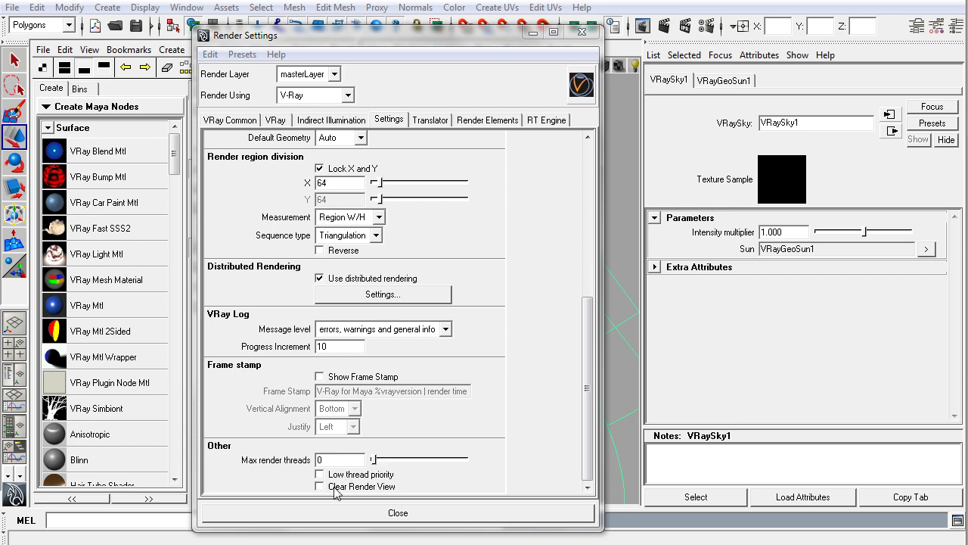
{"action": "left_click", "coordinate": [574, 403]}
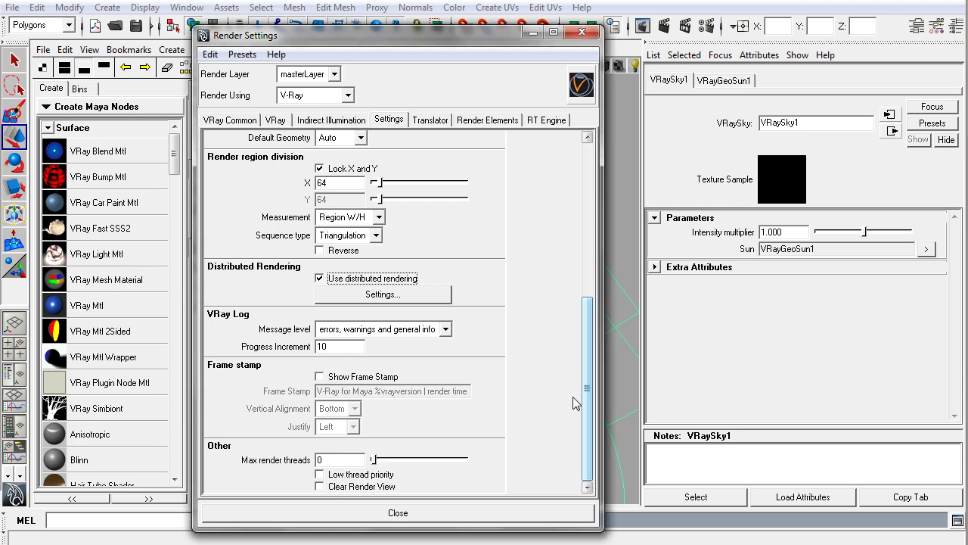
{"action": "mouse_move", "coordinate": [374, 462]}
{"action": "left_mouse_down"}
{"action": "mouse_move", "coordinate": [388, 465]}
{"action": "mouse_move", "coordinate": [364, 466]}
{"action": "mouse_move", "coordinate": [388, 468]}
{"action": "left_mouse_up"}
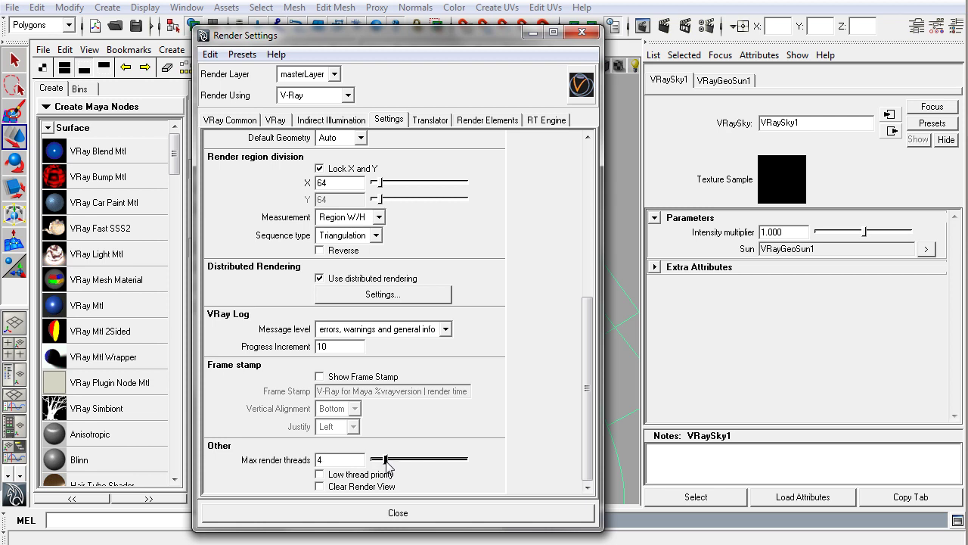
{"action": "left_click_drag", "start_coordinate": [386, 464], "coordinate": [387, 464]}
{"action": "left_click_drag", "start_coordinate": [386, 463], "coordinate": [372, 464]}
{"action": "left_click", "coordinate": [316, 460]}
{"action": "left_click", "coordinate": [368, 475]}
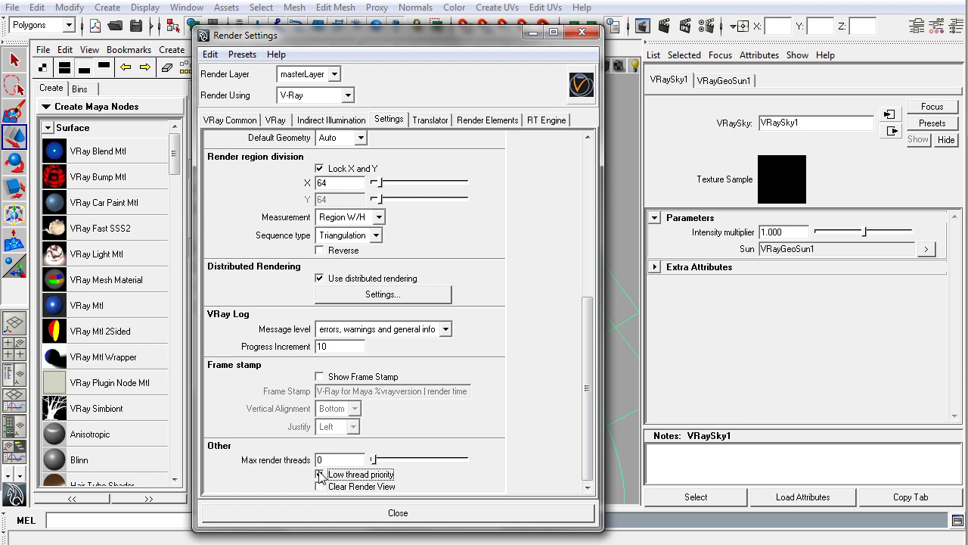
{"action": "left_click", "coordinate": [322, 475]}
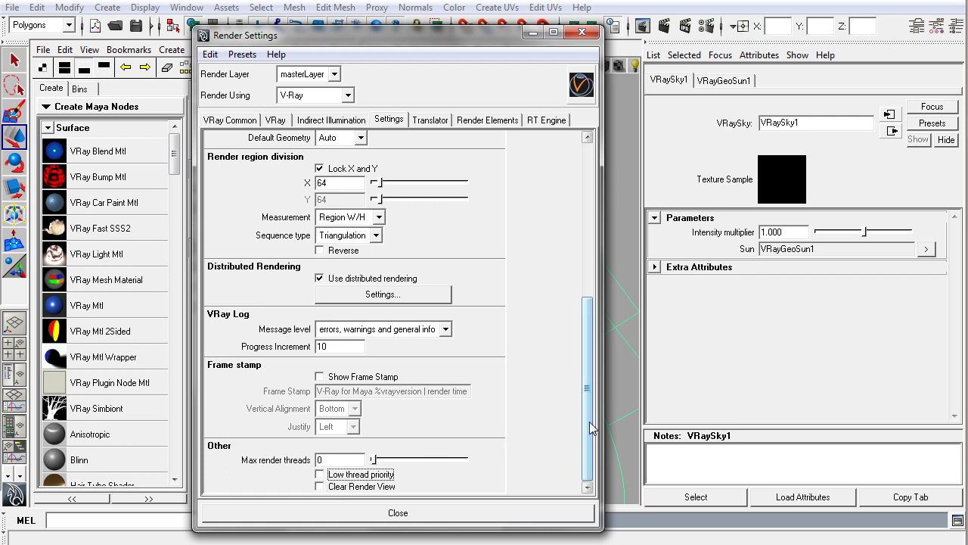
{"action": "left_click_drag", "start_coordinate": [589, 421], "coordinate": [599, 244]}
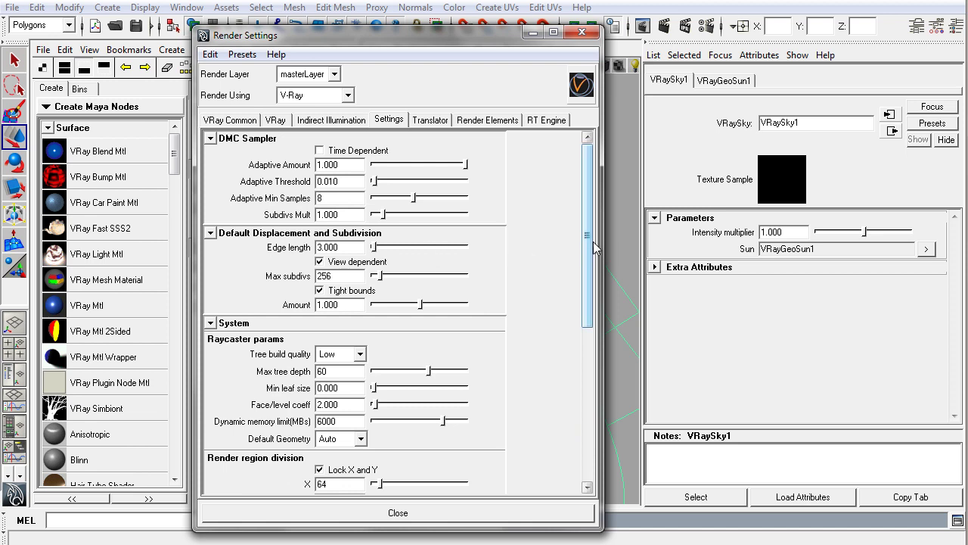
{"action": "scroll", "coordinate": [589, 249], "scroll_direction": "down", "scroll_amount": 1}
{"action": "scroll", "coordinate": [583, 214], "scroll_direction": "up", "scroll_amount": 1}
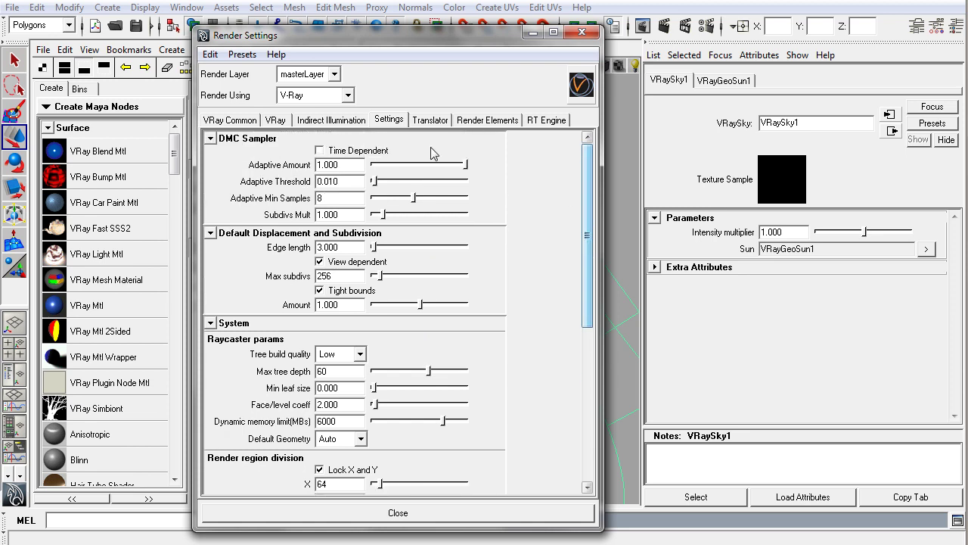